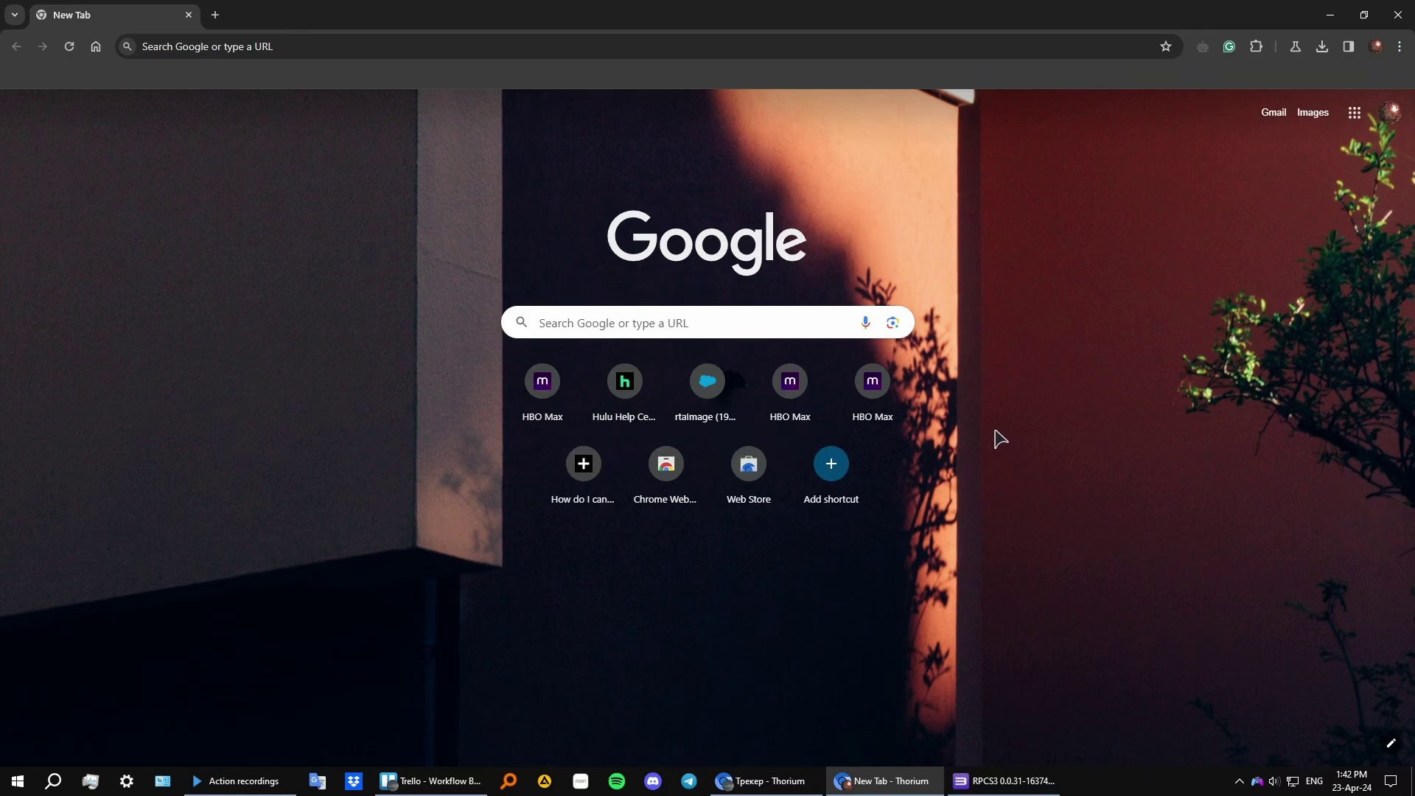
- Search the web for rpcs3 and open the official site's download page, accepting the no-piracy notice
{"action": "left_click", "coordinate": [798, 46]}
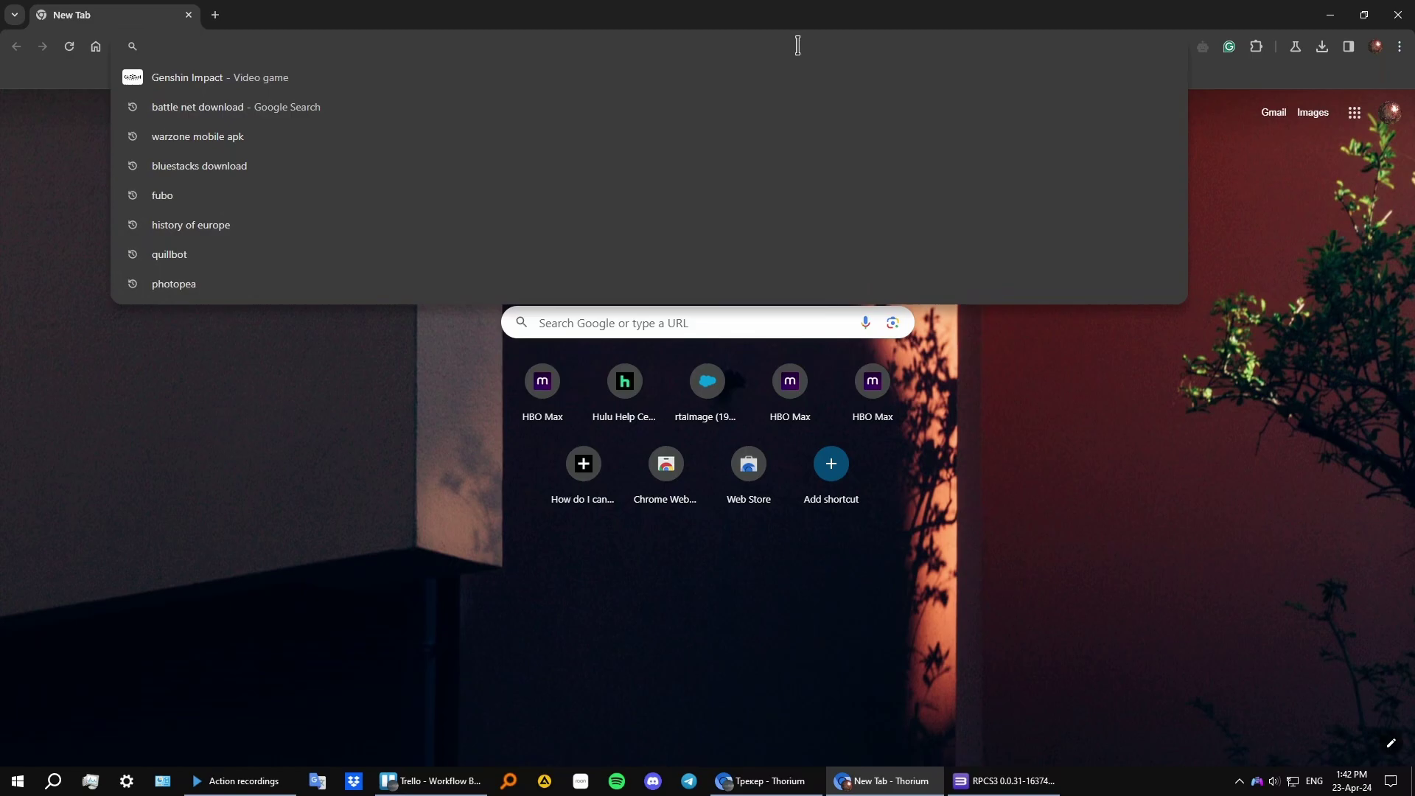
{"action": "type", "text": "rpcs3"}
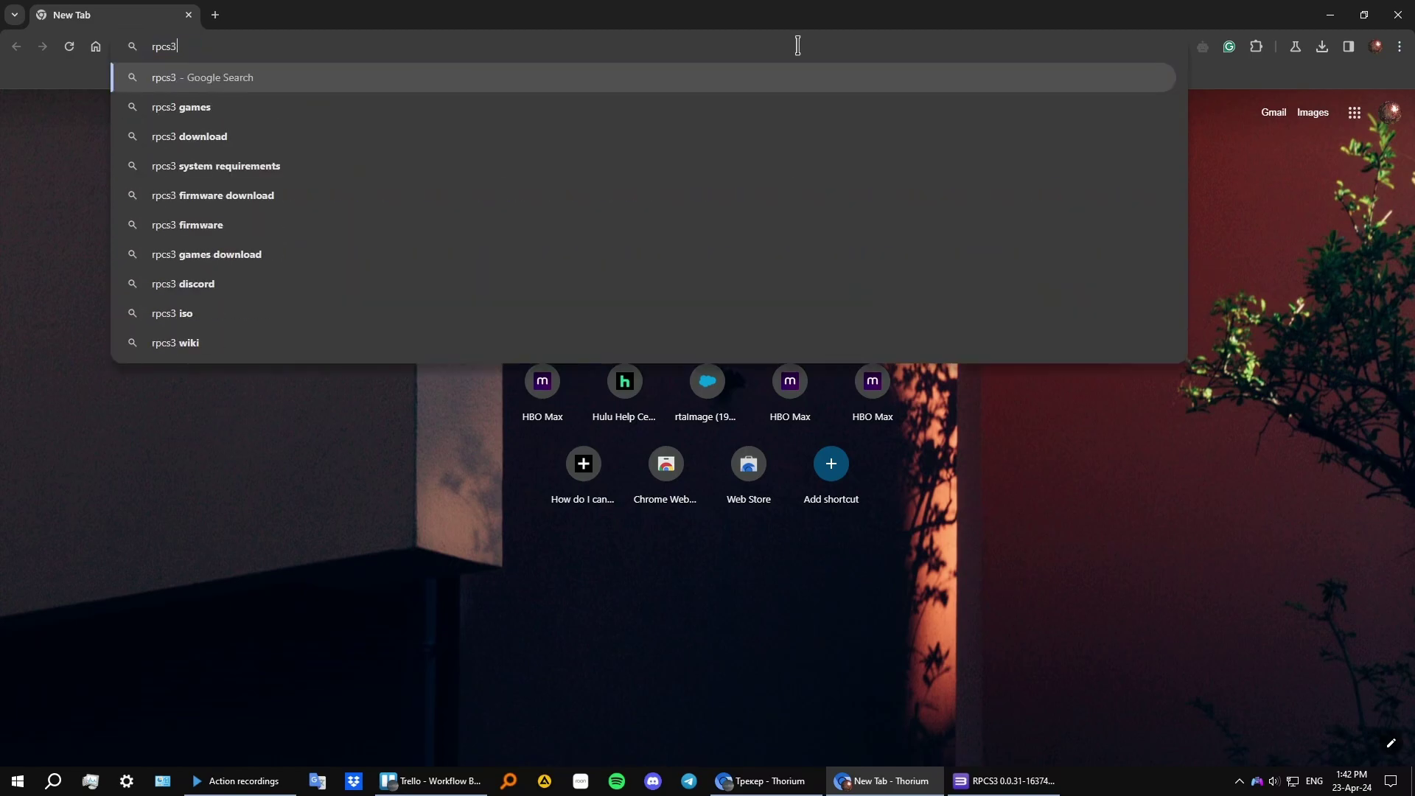
{"action": "key", "text": "Return"}
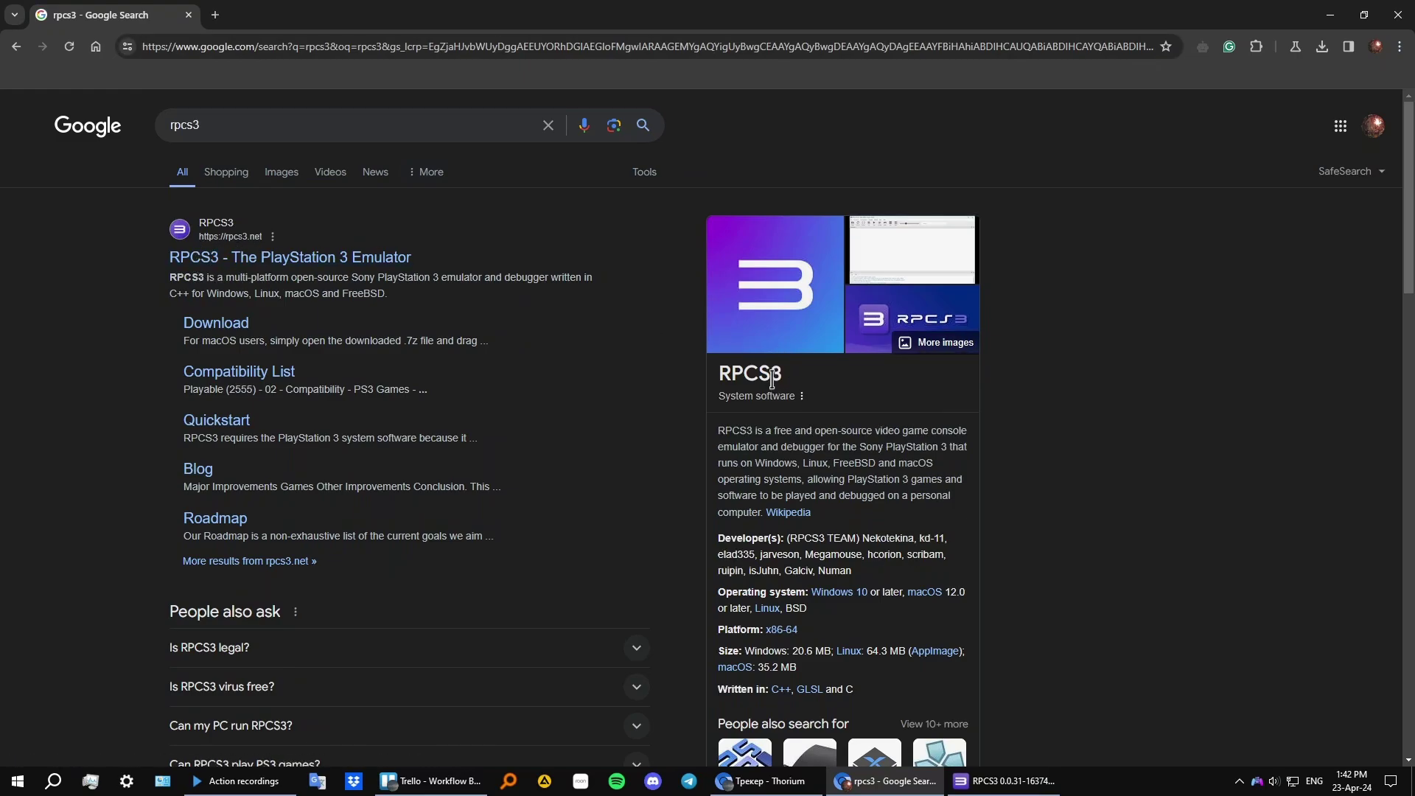
{"action": "left_click", "coordinate": [332, 260]}
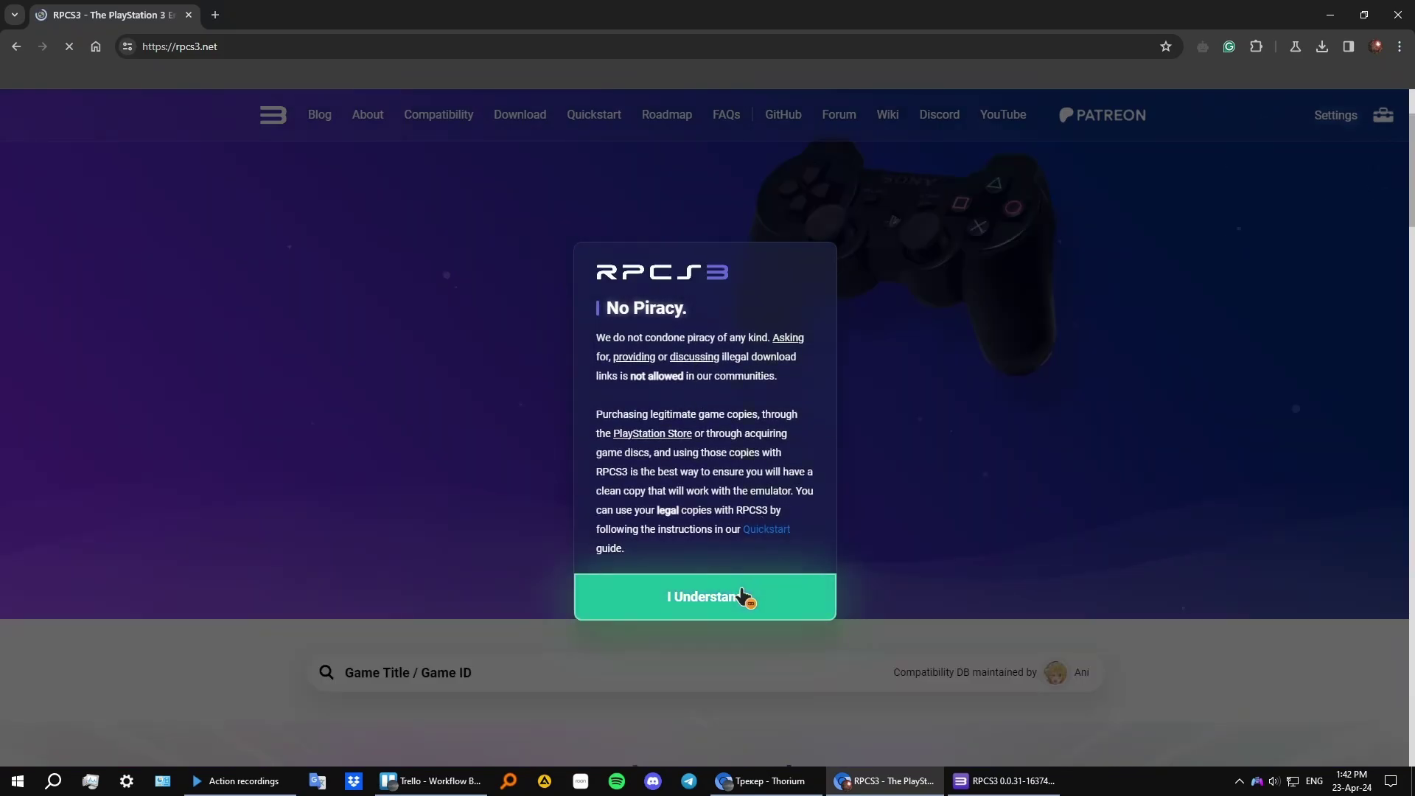
{"action": "left_click", "coordinate": [740, 596]}
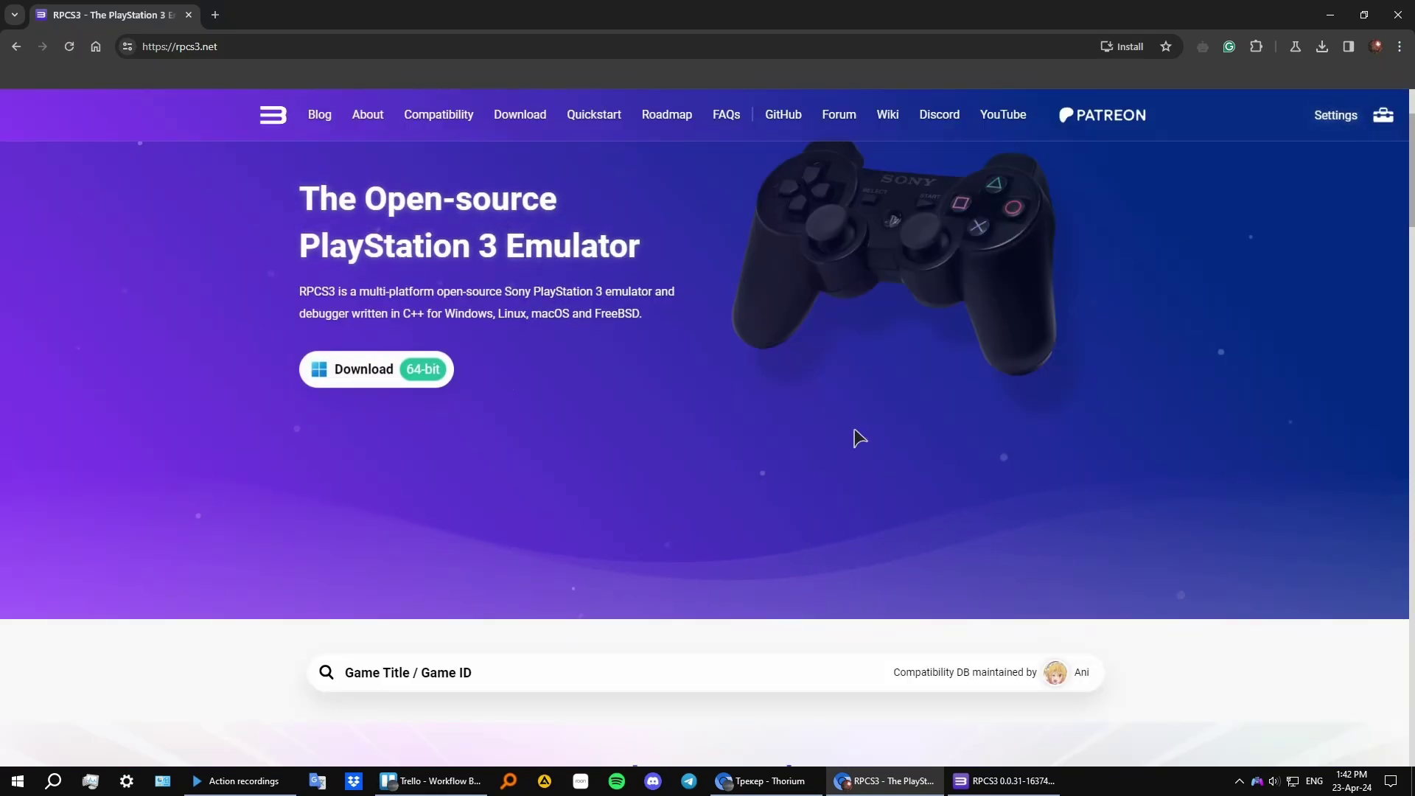
{"action": "left_click", "coordinate": [395, 380]}
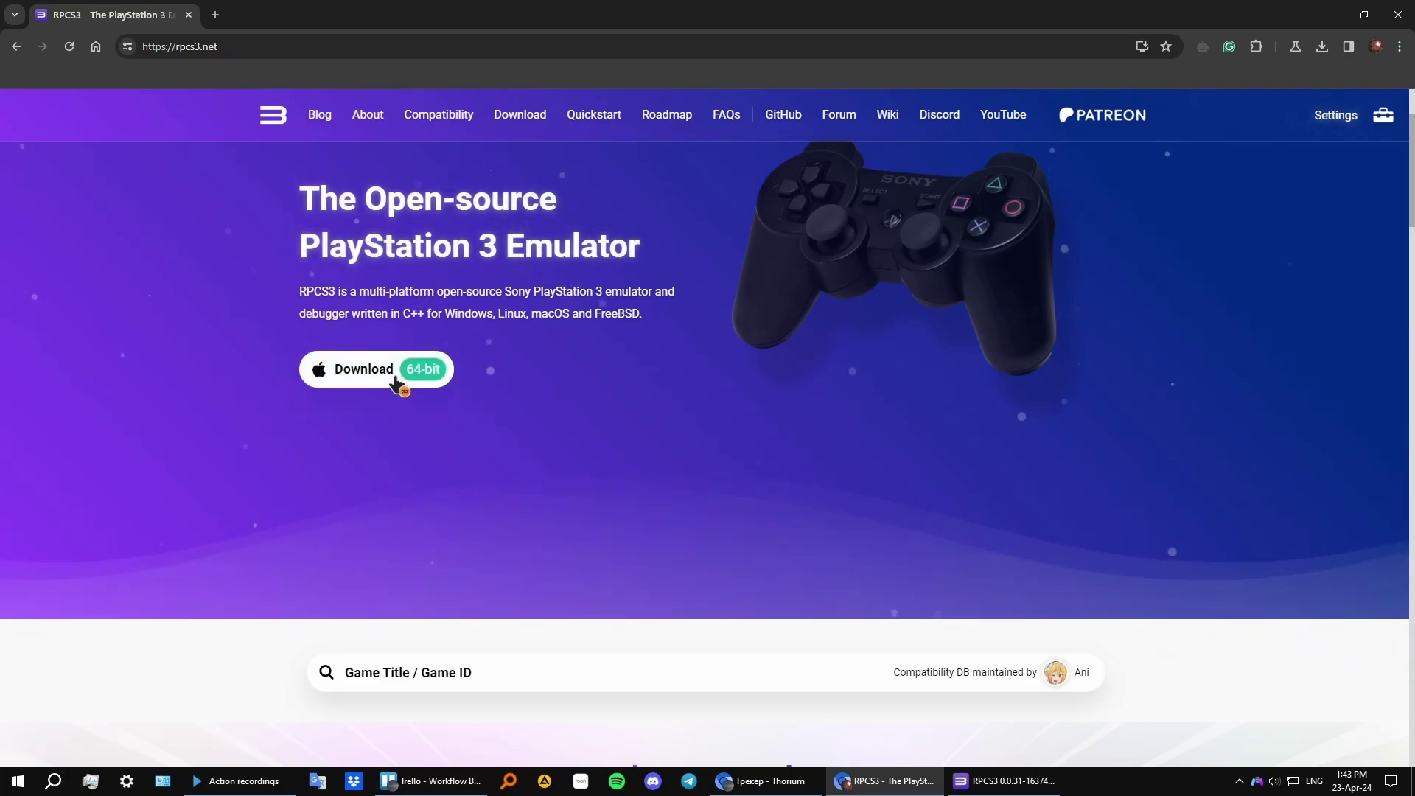
- Search the web for the PS3 firmware
{"action": "left_click", "coordinate": [436, 49]}
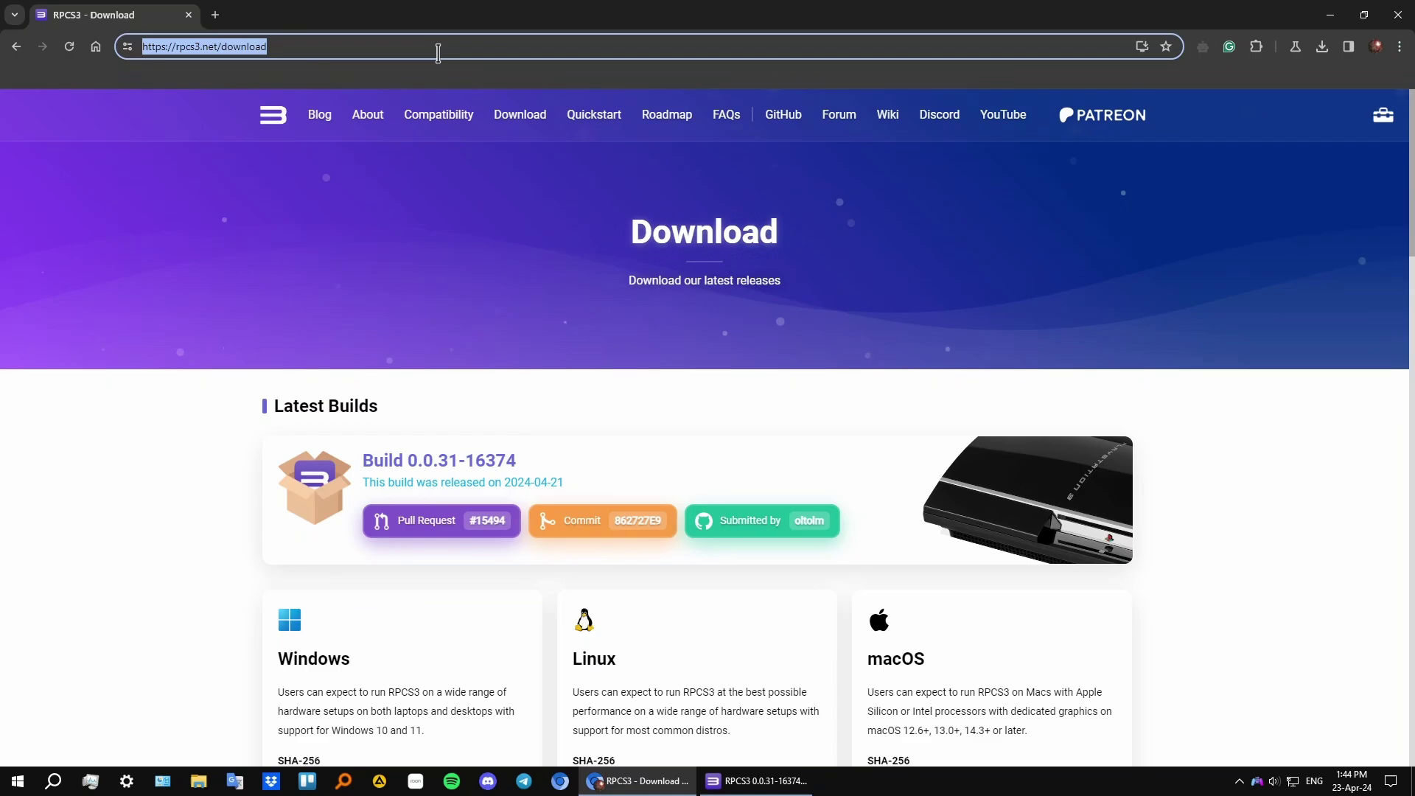
{"action": "type", "text": "ps3 fi"}
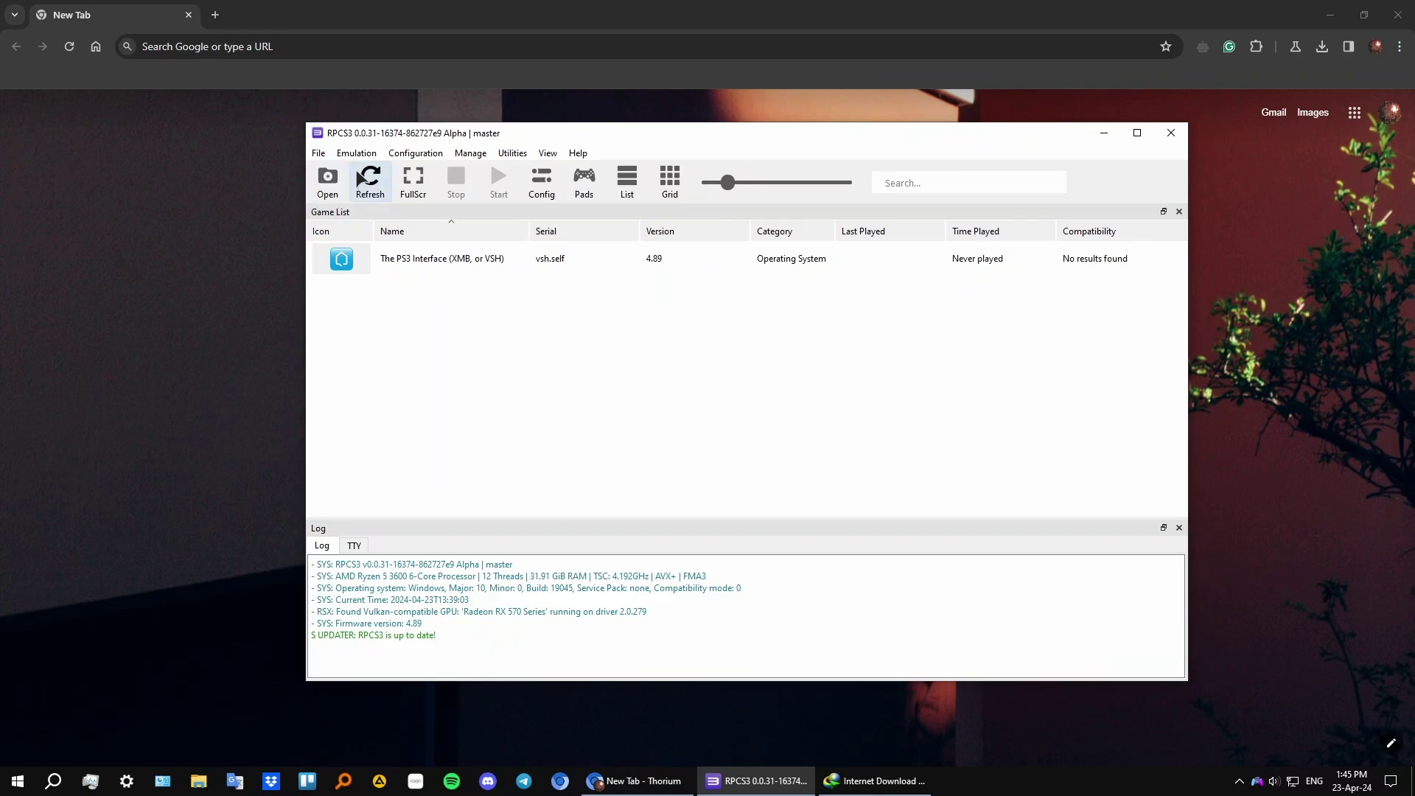
- Install PS3 firmware version 4.91 in RPCS3, overwriting the installed firmware
{"action": "left_click", "coordinate": [318, 153]}
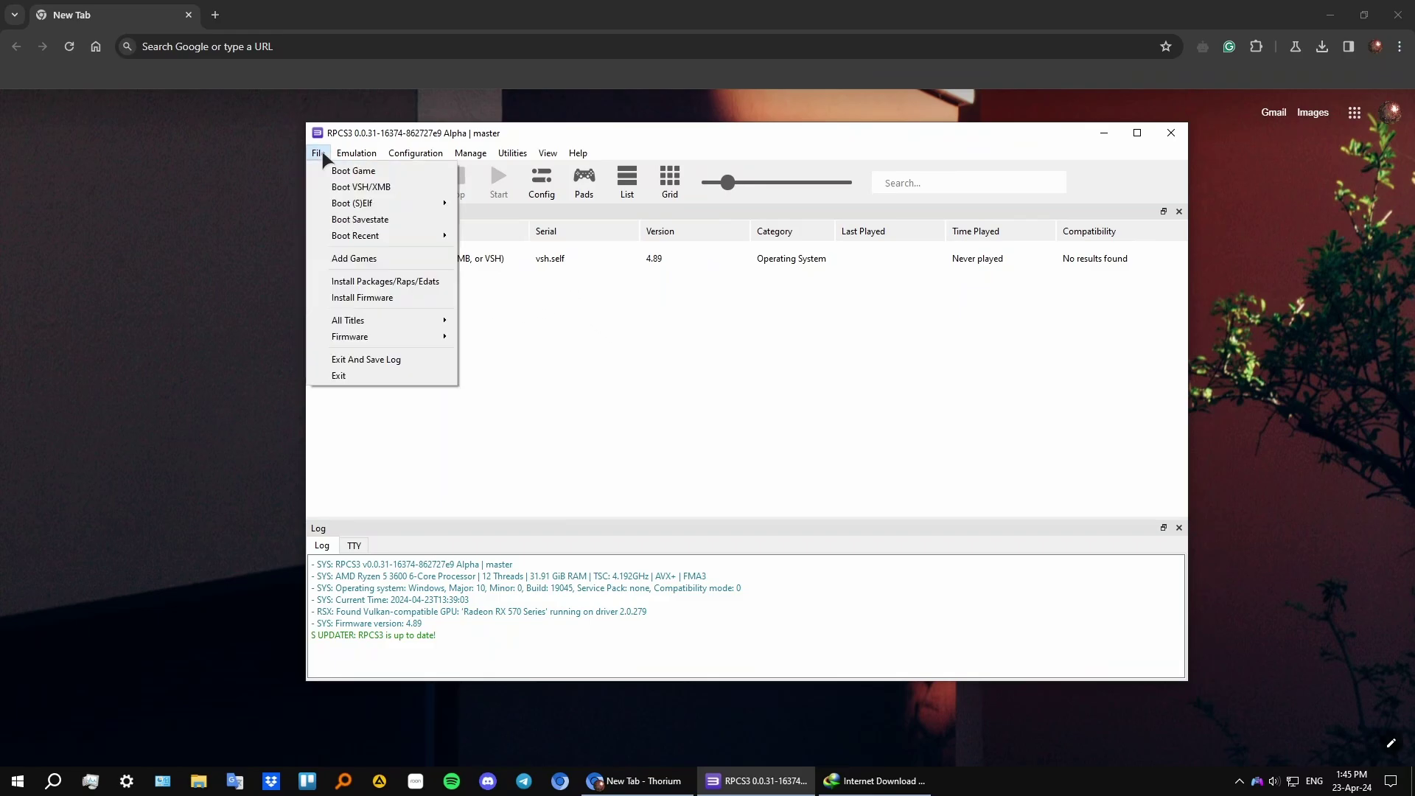
{"action": "left_click", "coordinate": [386, 297]}
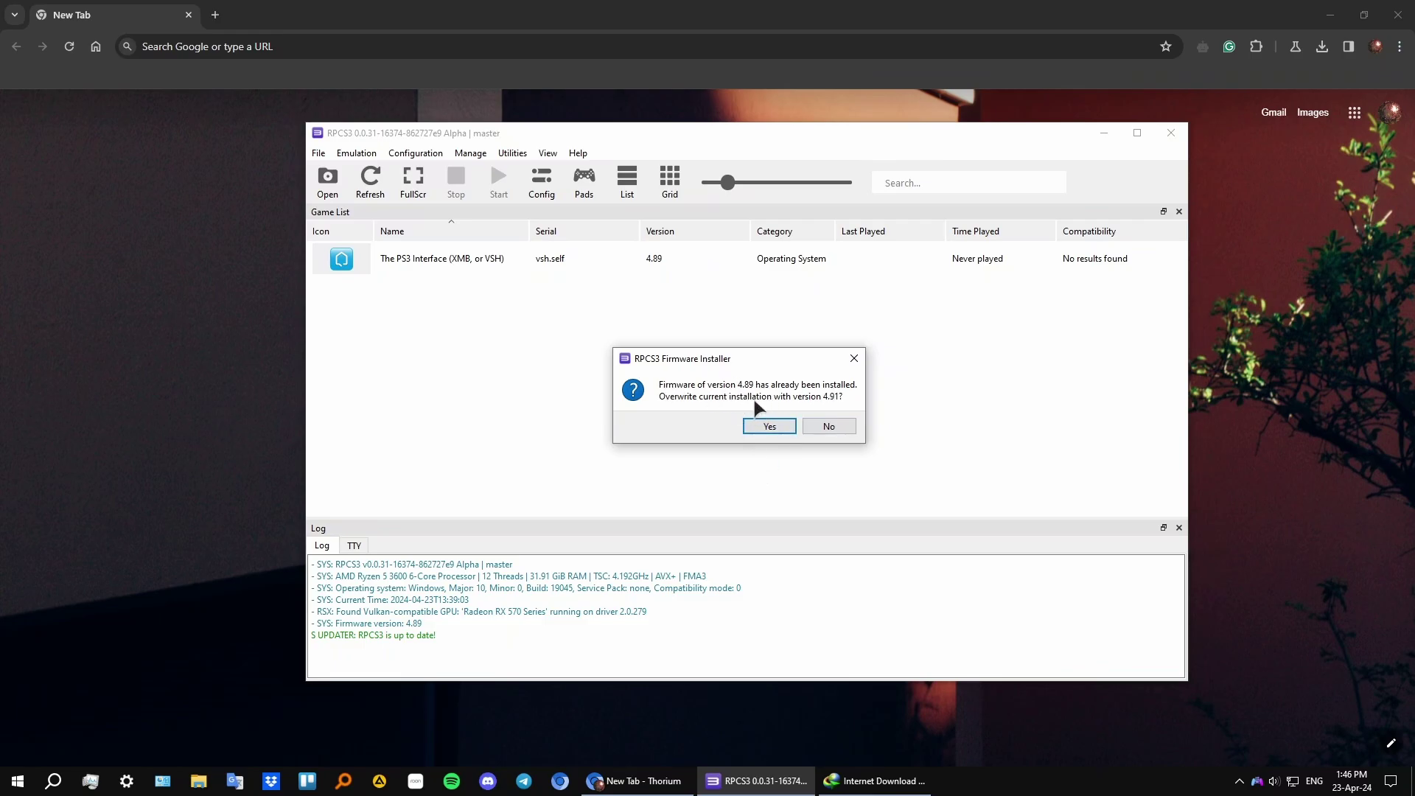
{"action": "left_click", "coordinate": [769, 426]}
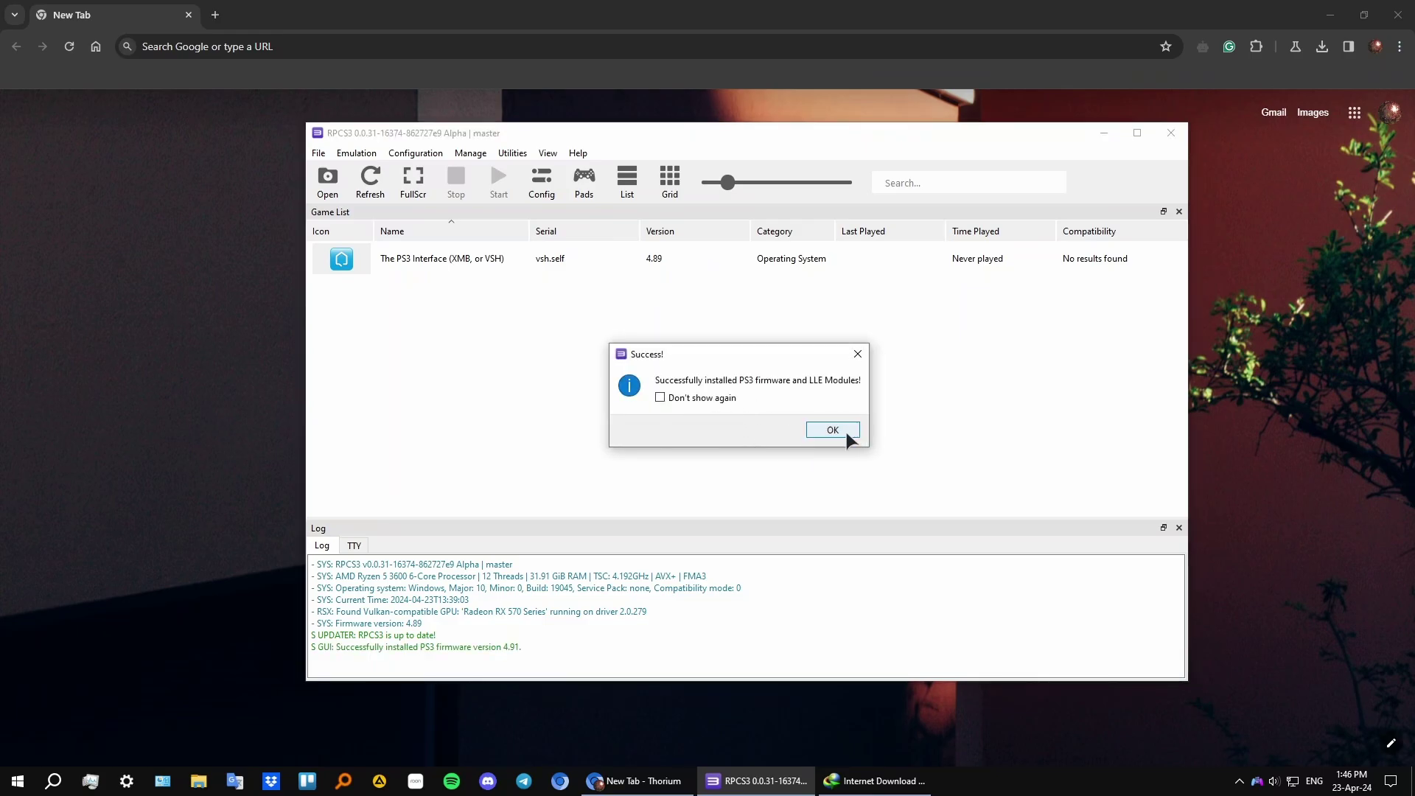
{"action": "left_click", "coordinate": [846, 432]}
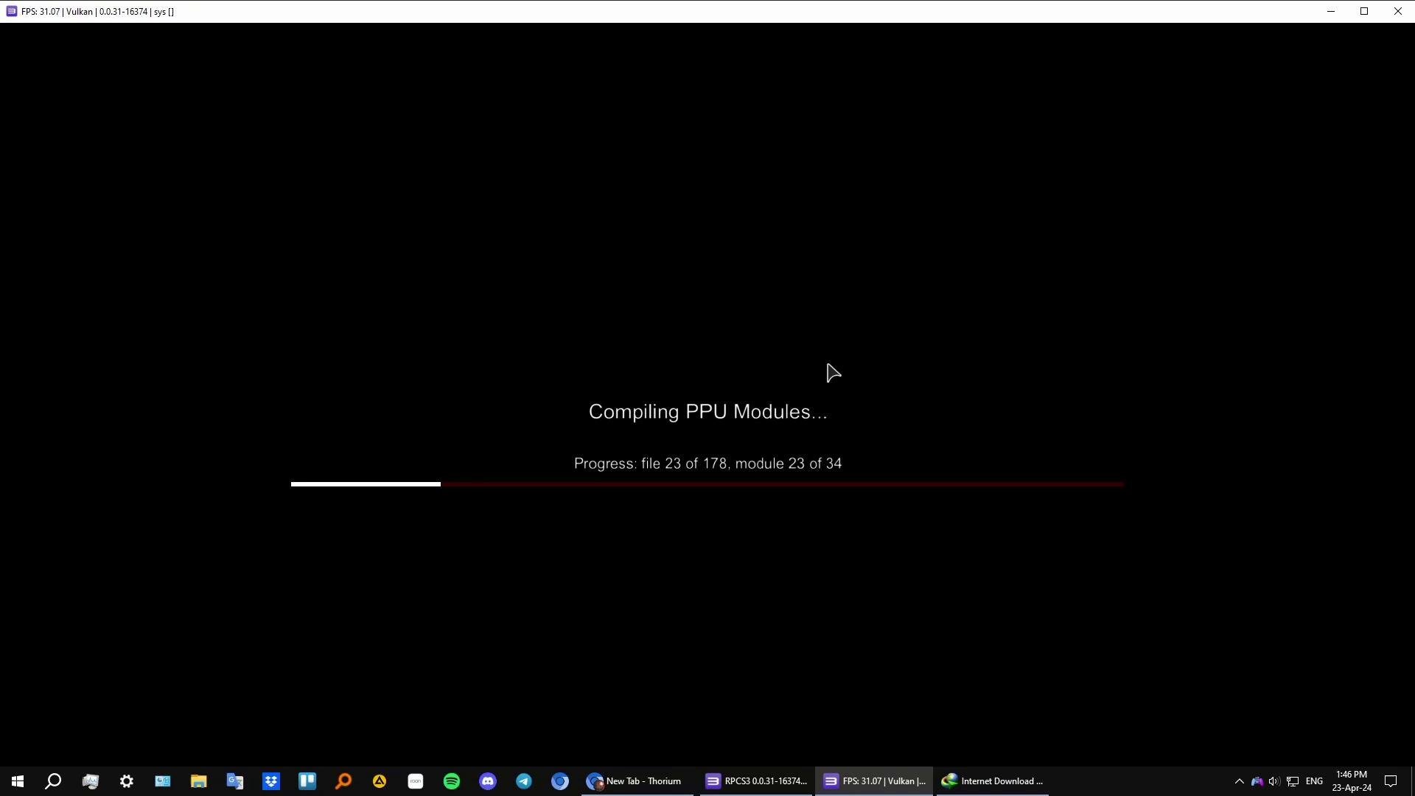
{"action": "left_click", "coordinate": [1364, 11]}
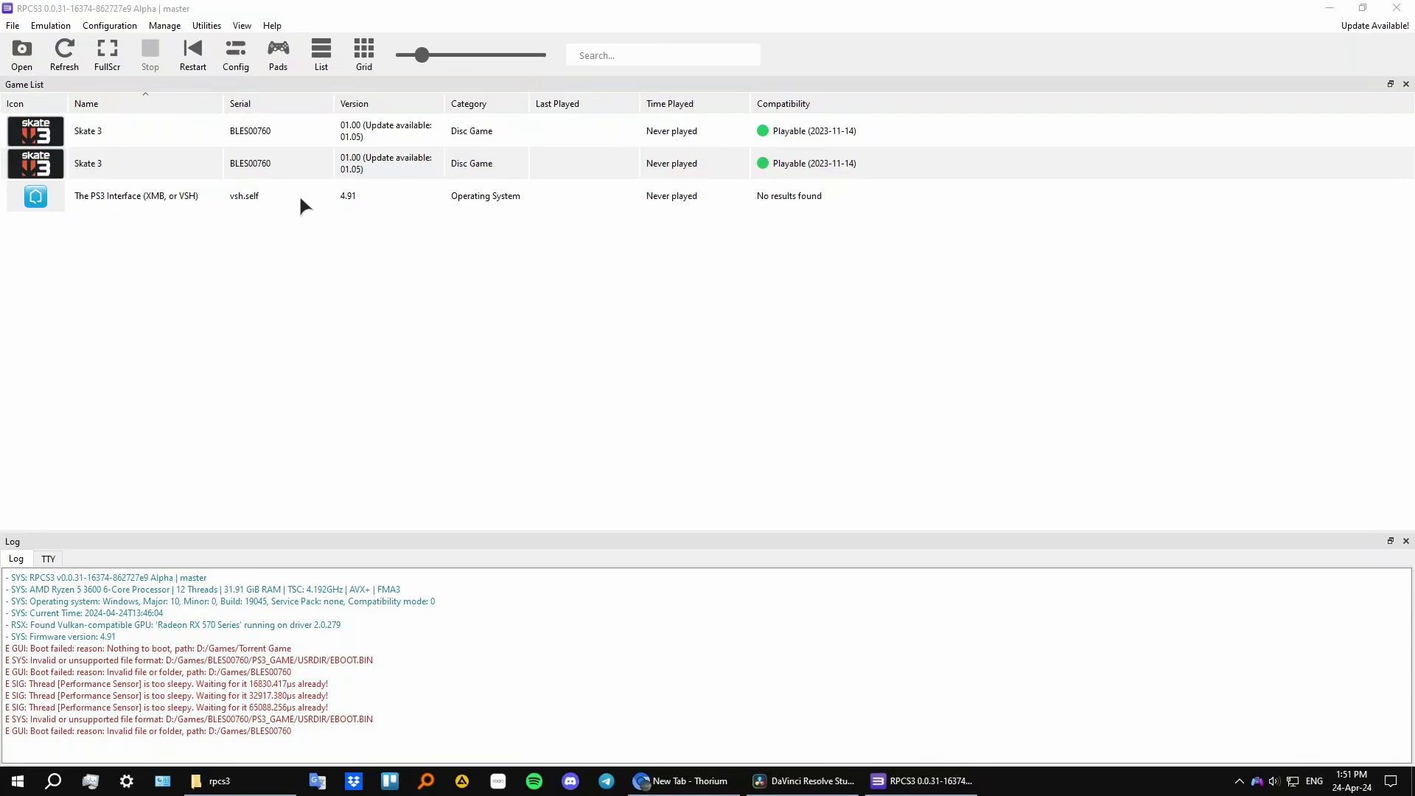
- Open the emulator's CPU configuration and move the settings window clear for review
{"action": "left_click", "coordinate": [53, 25]}
{"action": "mouse_move", "coordinate": [107, 28]}
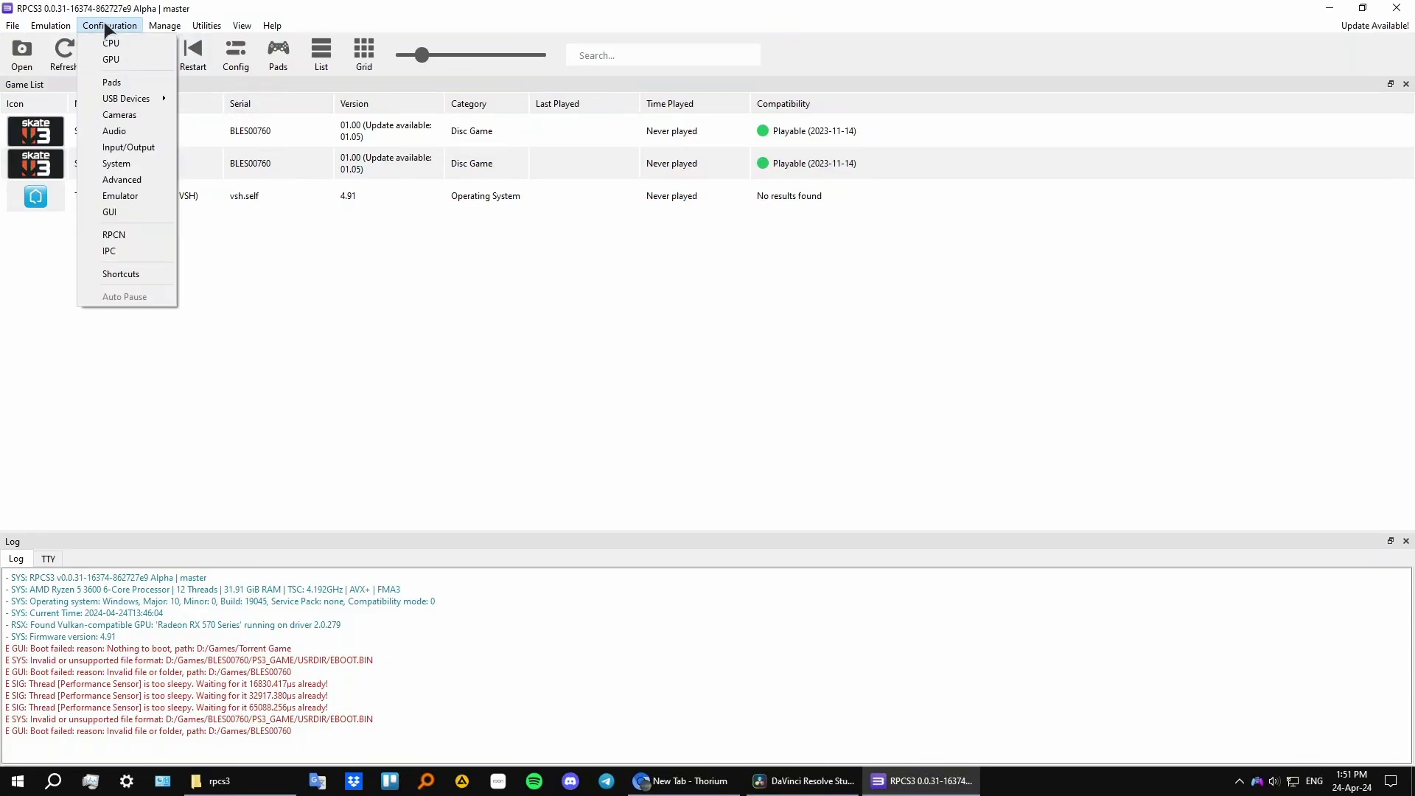
{"action": "left_click", "coordinate": [117, 42]}
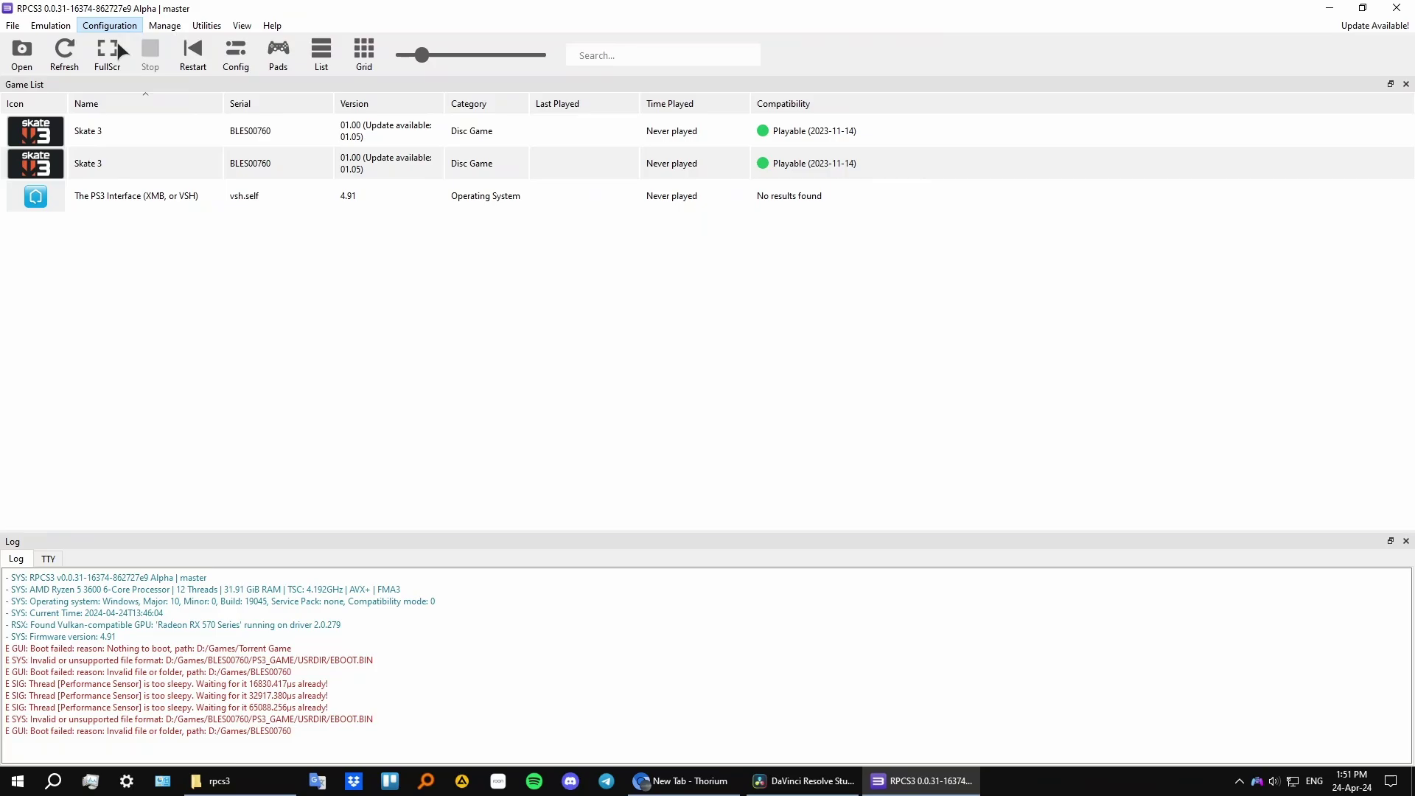
{"action": "left_click_drag", "start_coordinate": [968, 134], "coordinate": [727, 156]}
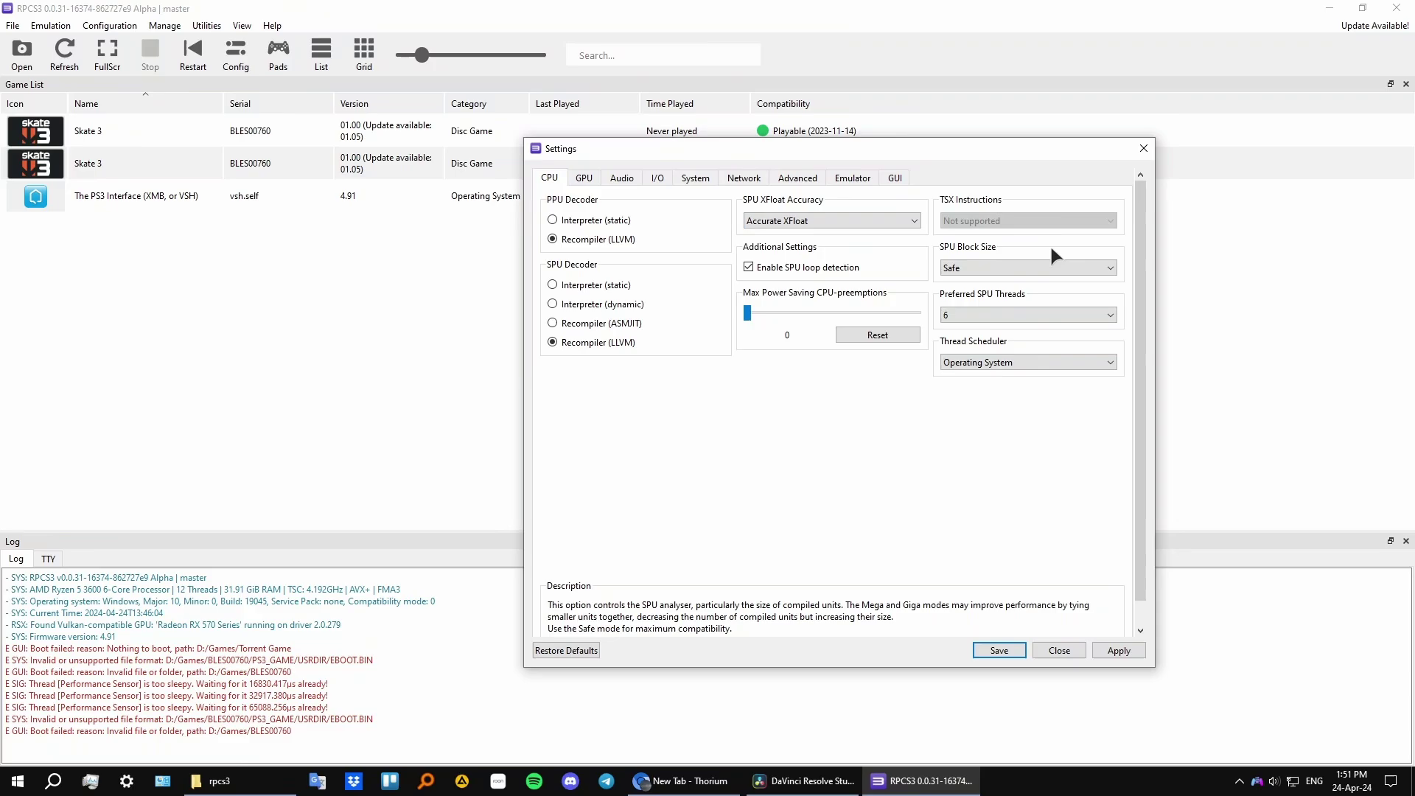
- In the GPU settings, choose 1280x720 (Recommended) as the default resolution
{"action": "left_click", "coordinate": [584, 178]}
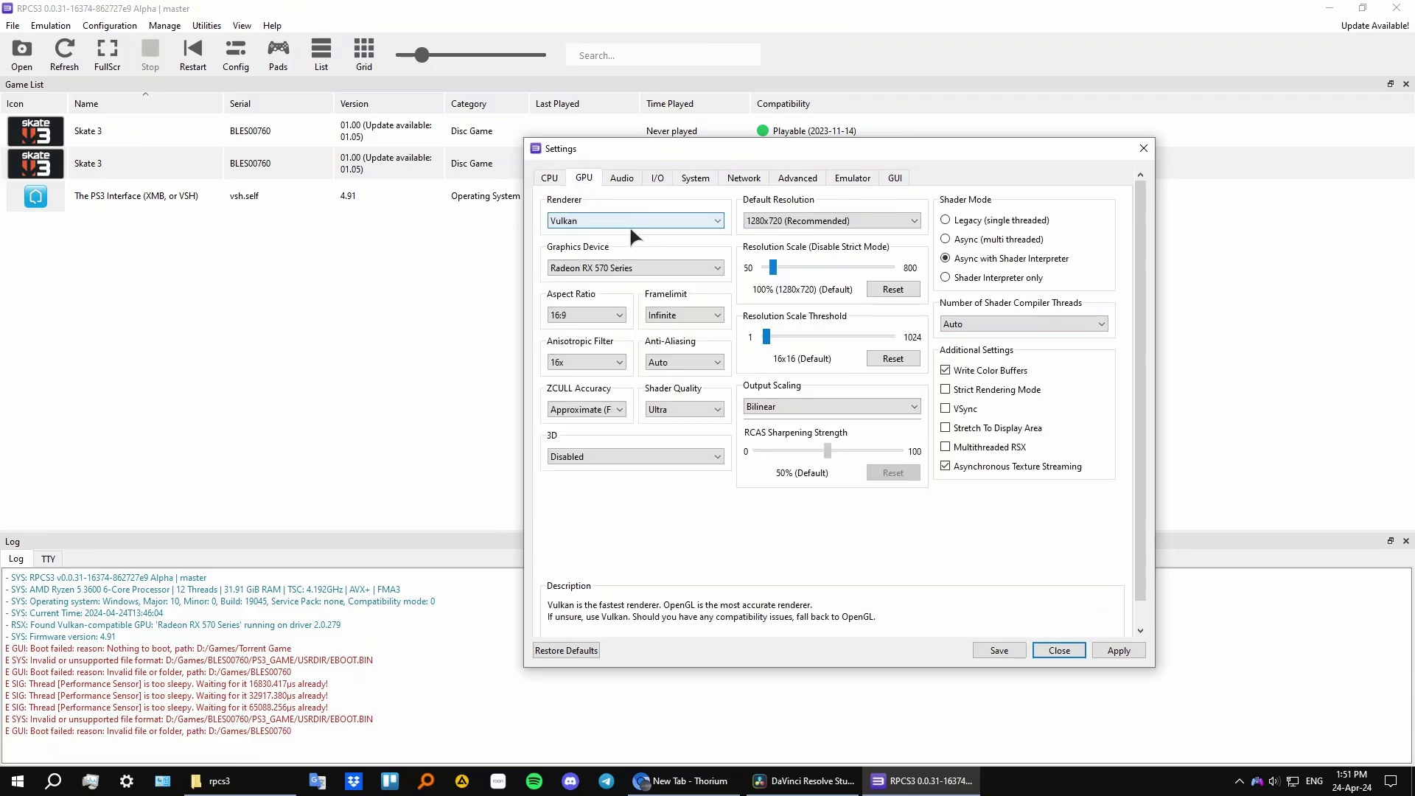
{"action": "left_click", "coordinate": [779, 222]}
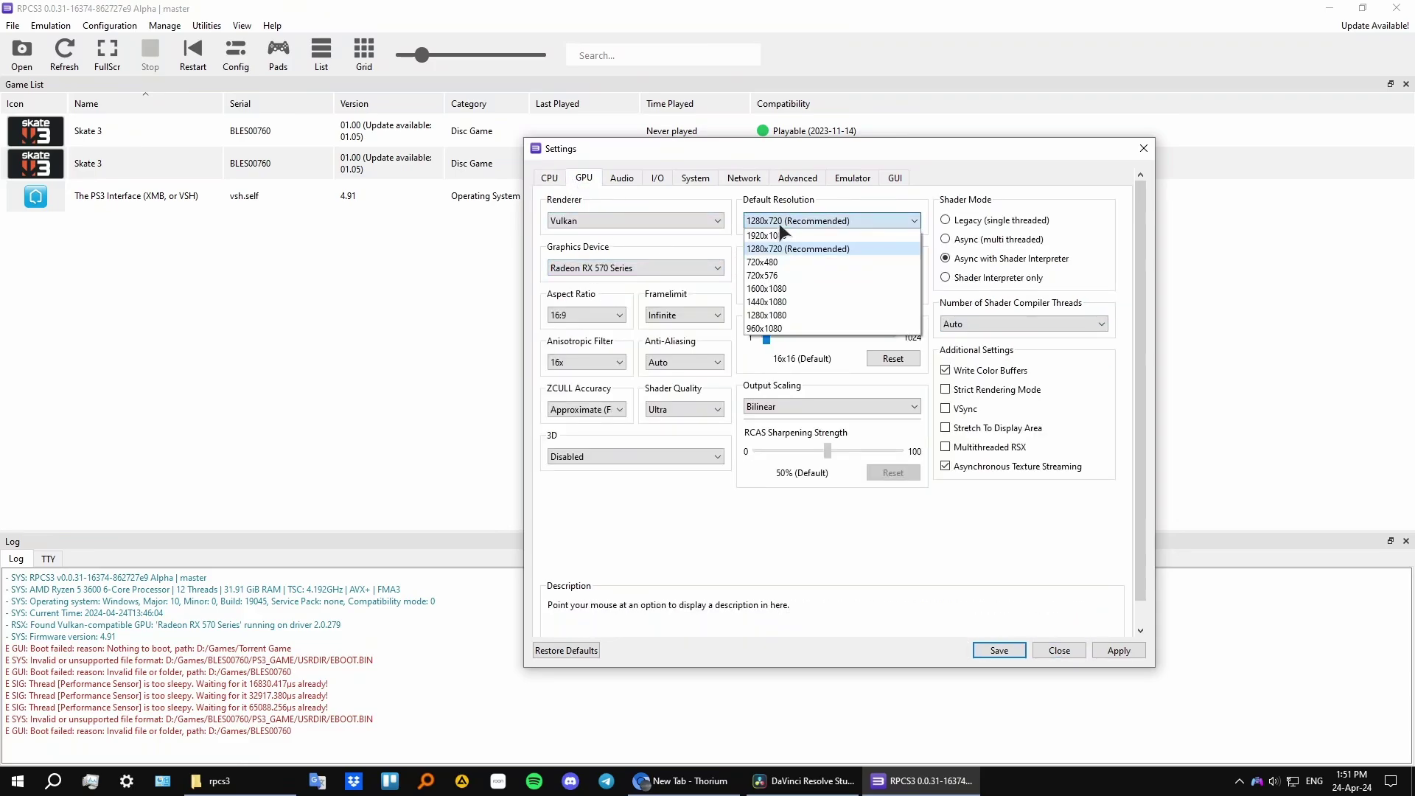
{"action": "left_click", "coordinate": [800, 218]}
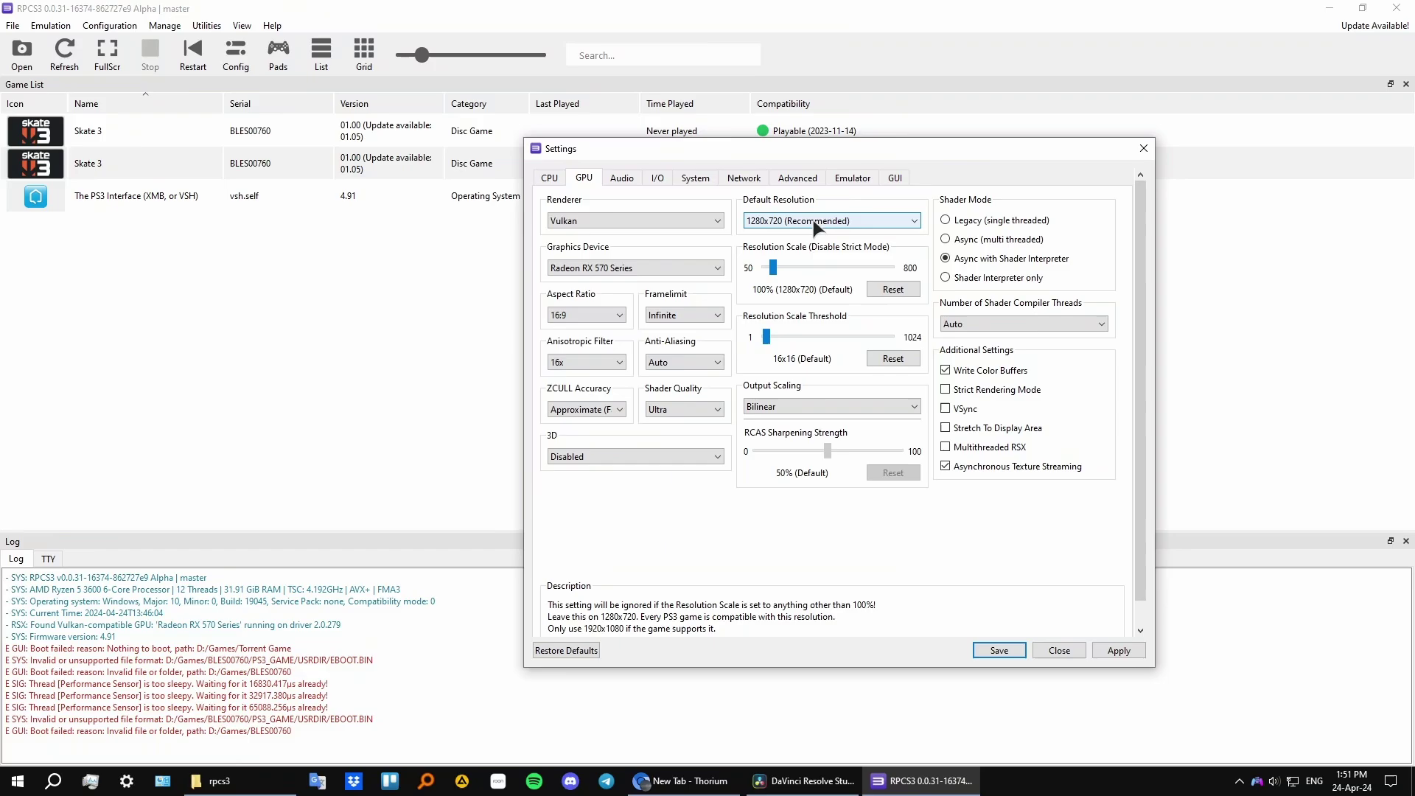
{"action": "left_click", "coordinate": [815, 223]}
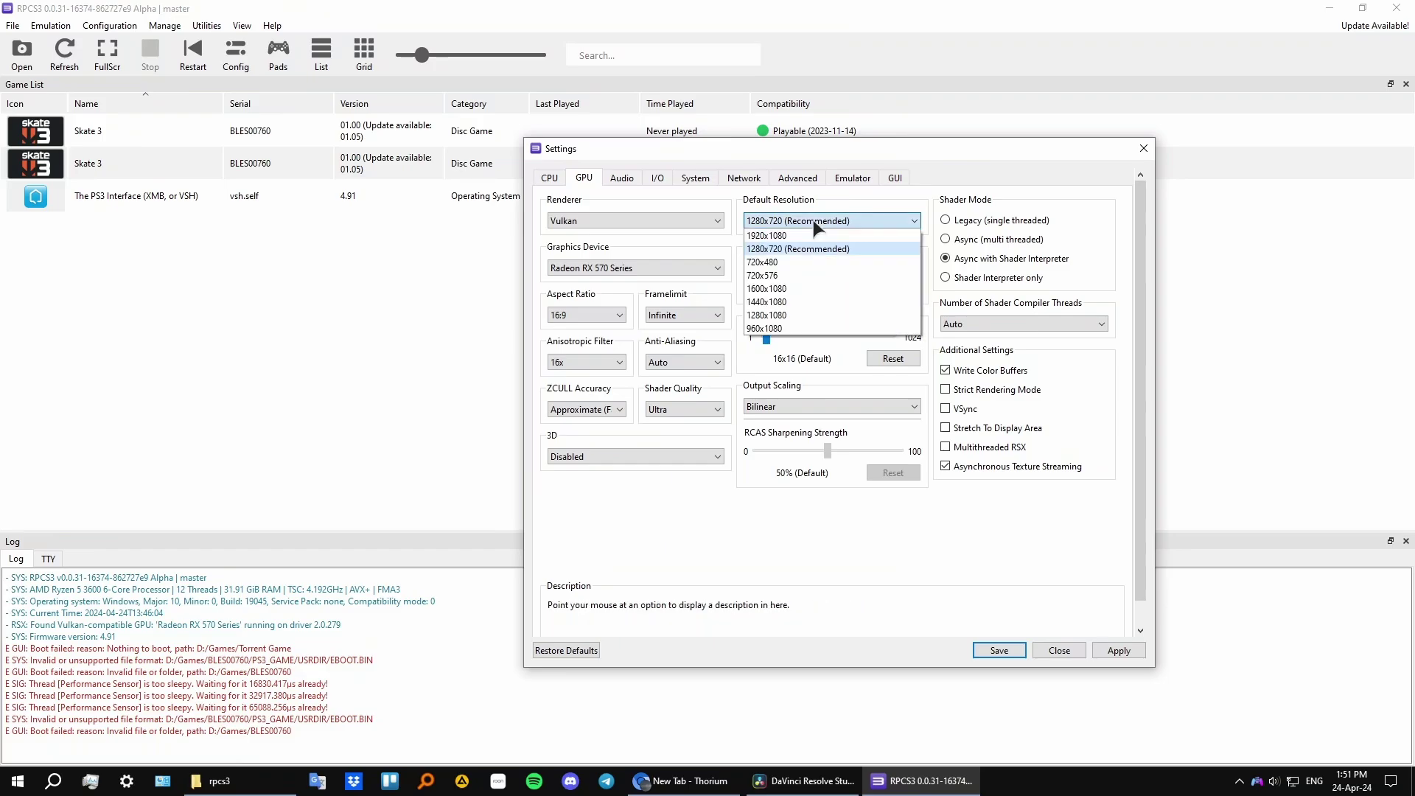
{"action": "left_click", "coordinate": [815, 222]}
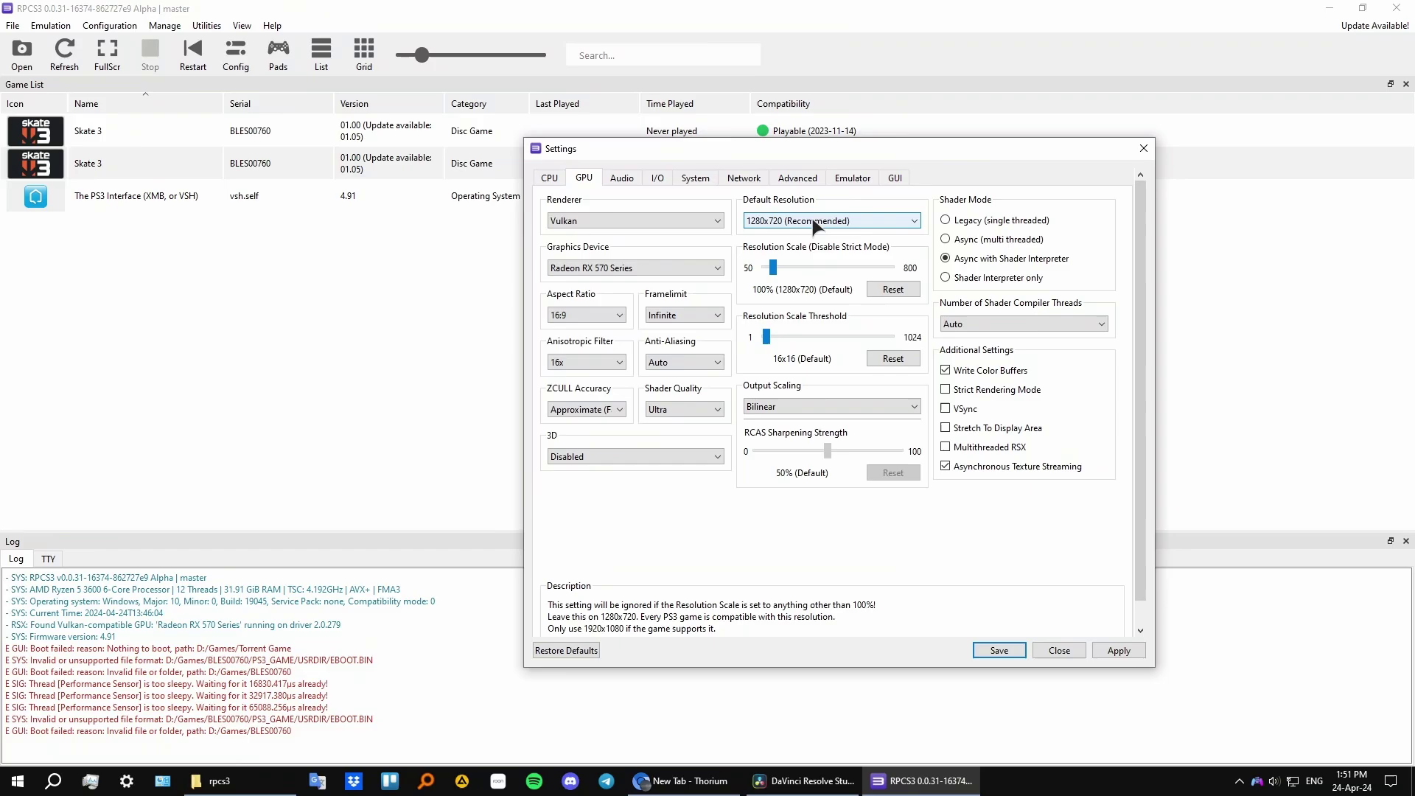
{"action": "left_click", "coordinate": [812, 218]}
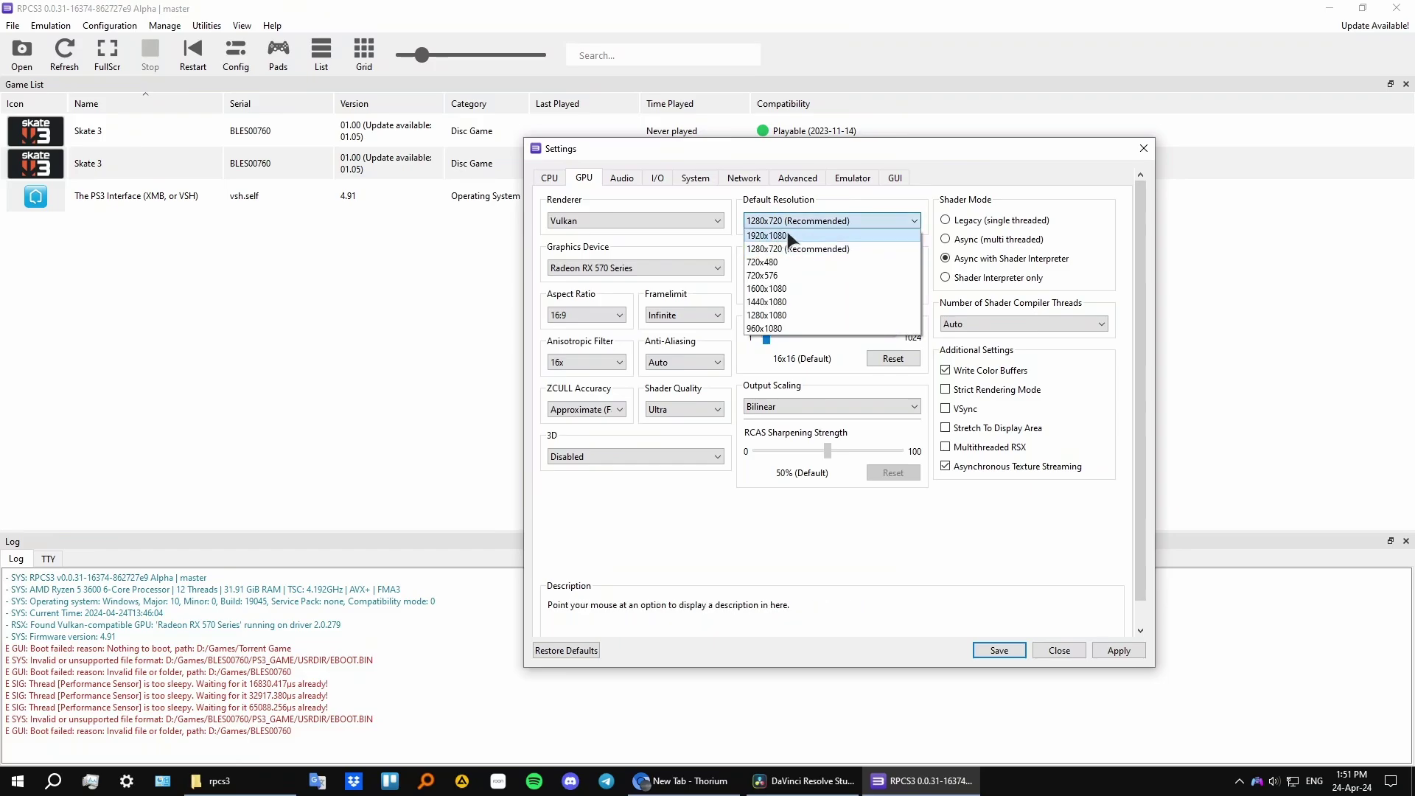
{"action": "left_click", "coordinate": [793, 248]}
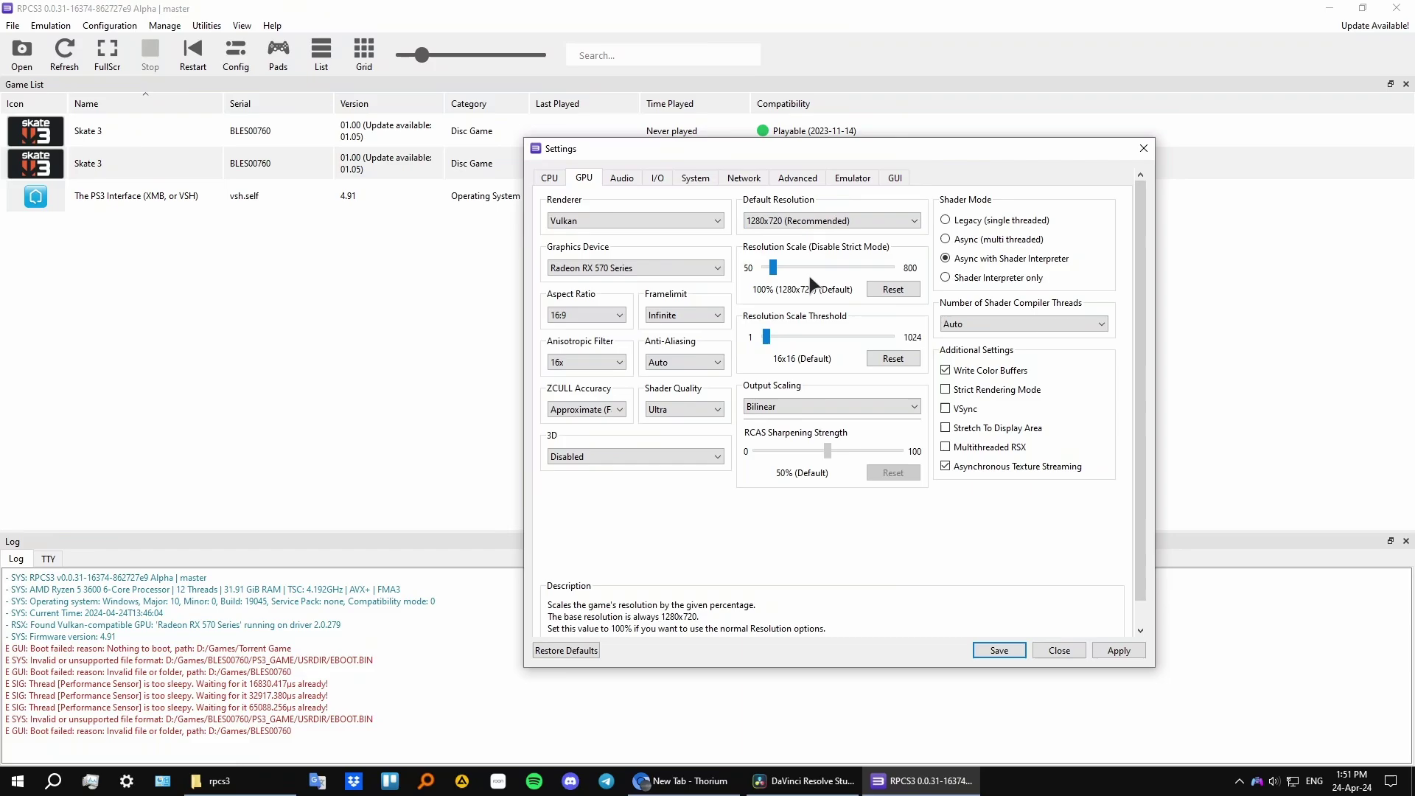
- Select Vulkan as the renderer and Radeon RX 570 Series as the graphics device
{"action": "left_click", "coordinate": [625, 218]}
{"action": "left_click", "coordinate": [623, 215]}
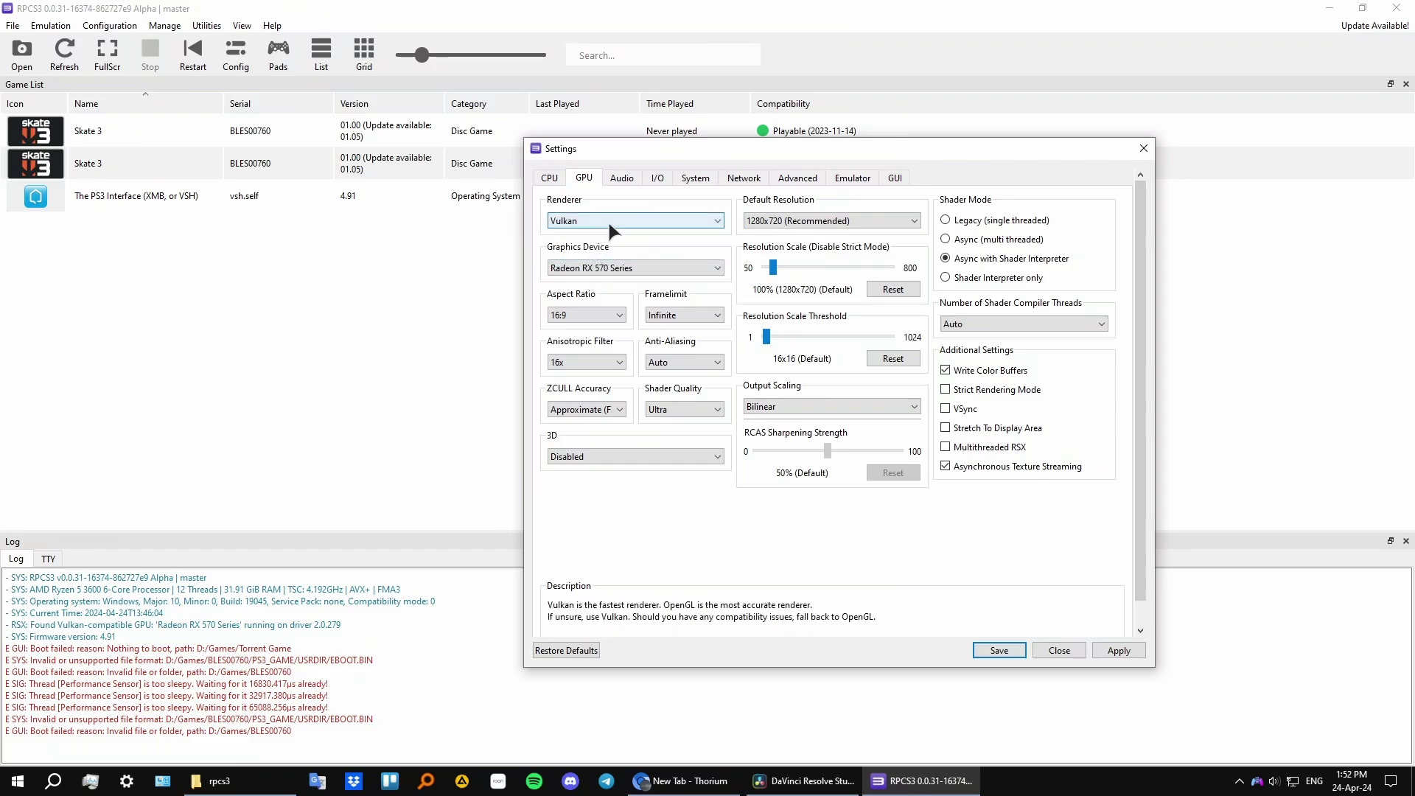
{"action": "left_click", "coordinate": [573, 225]}
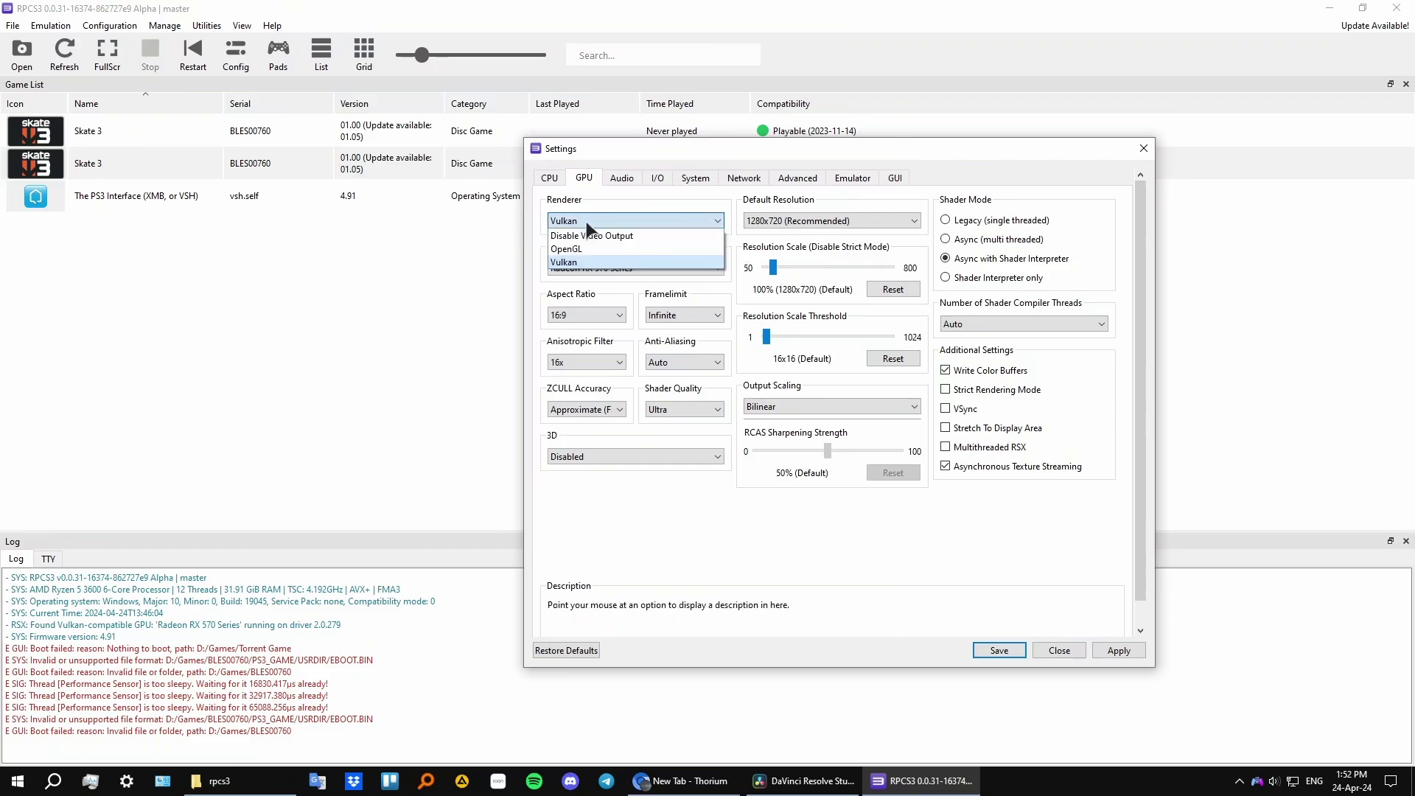
{"action": "left_click", "coordinate": [582, 262]}
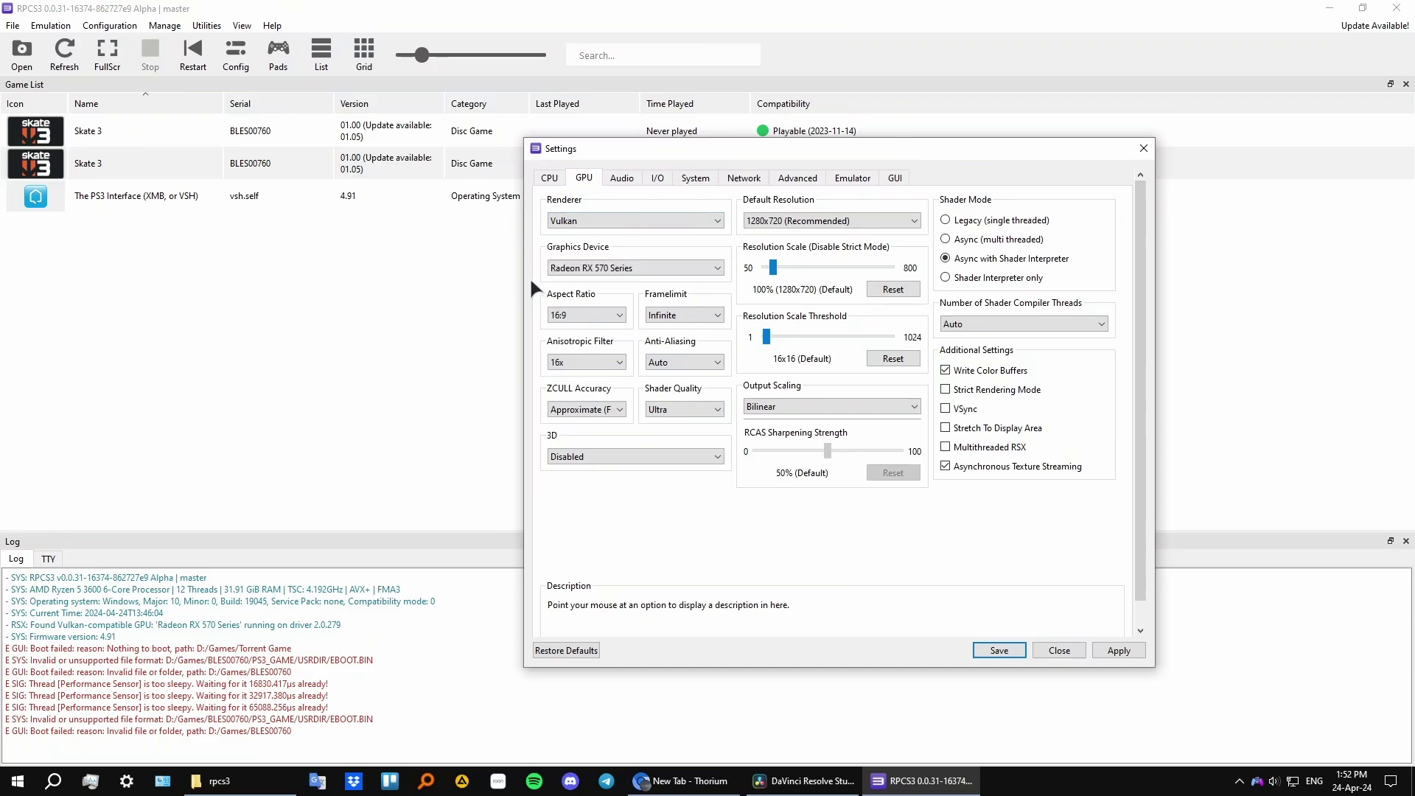
{"action": "left_click", "coordinate": [615, 270]}
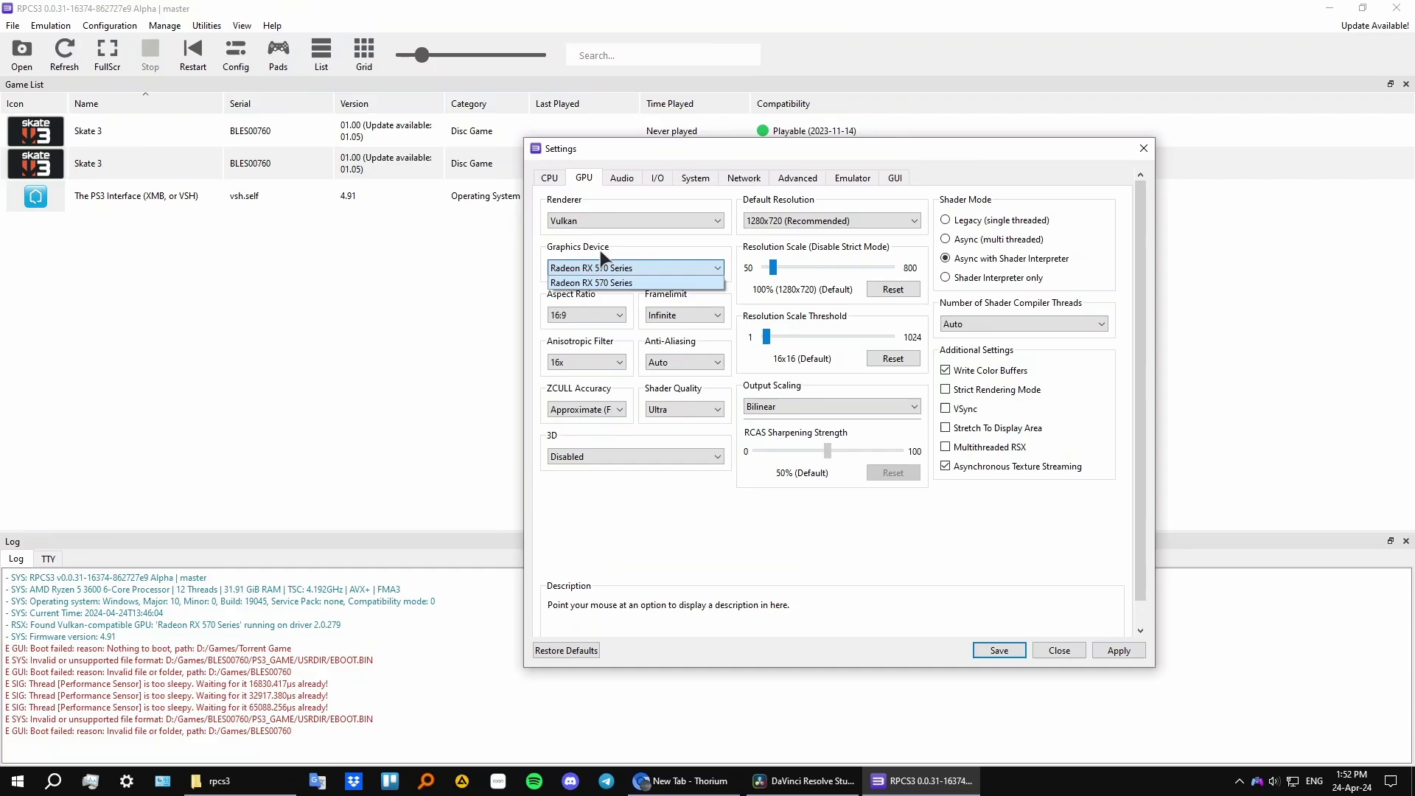
{"action": "left_click", "coordinate": [604, 275]}
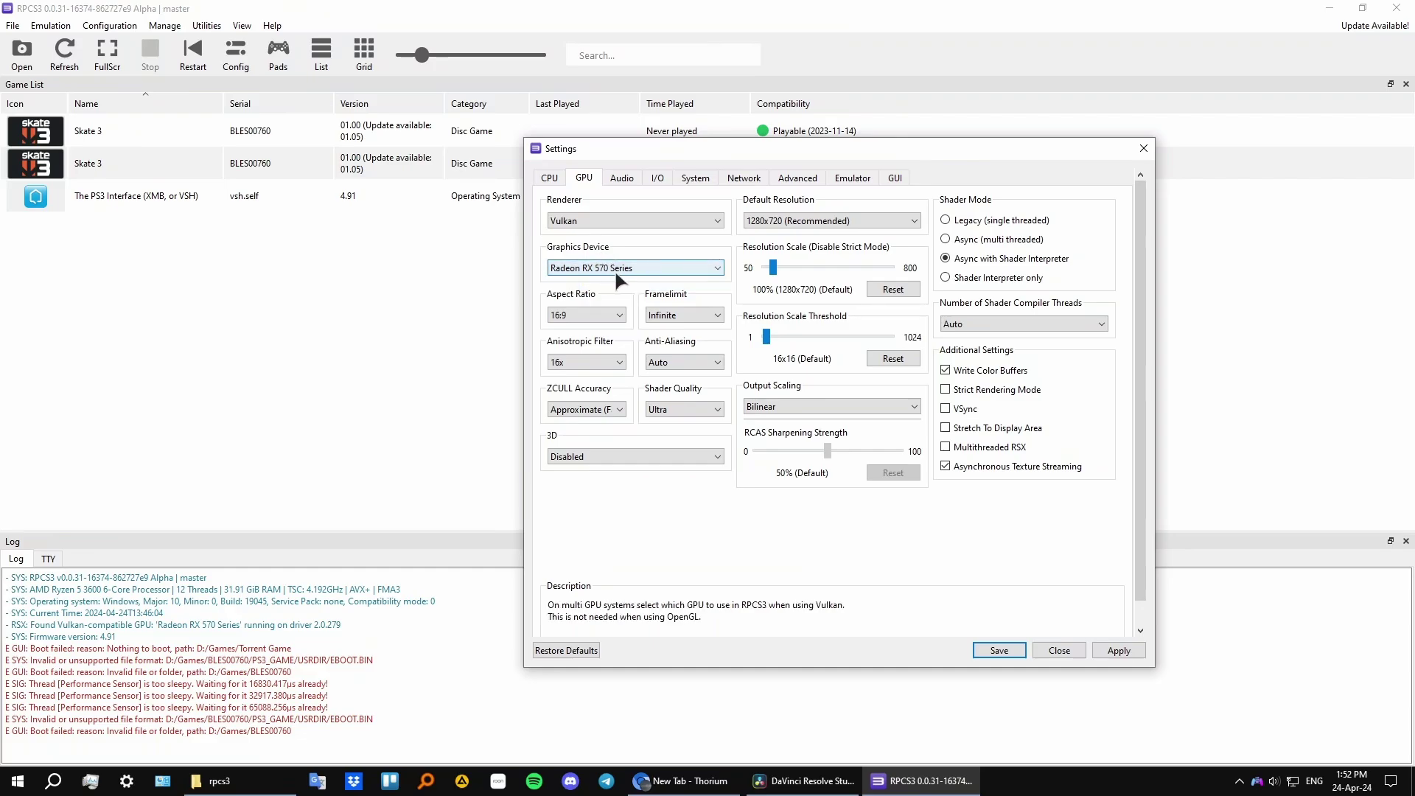
- Enable Multithreaded RSX and save the emulator settings
{"action": "left_click", "coordinate": [988, 451]}
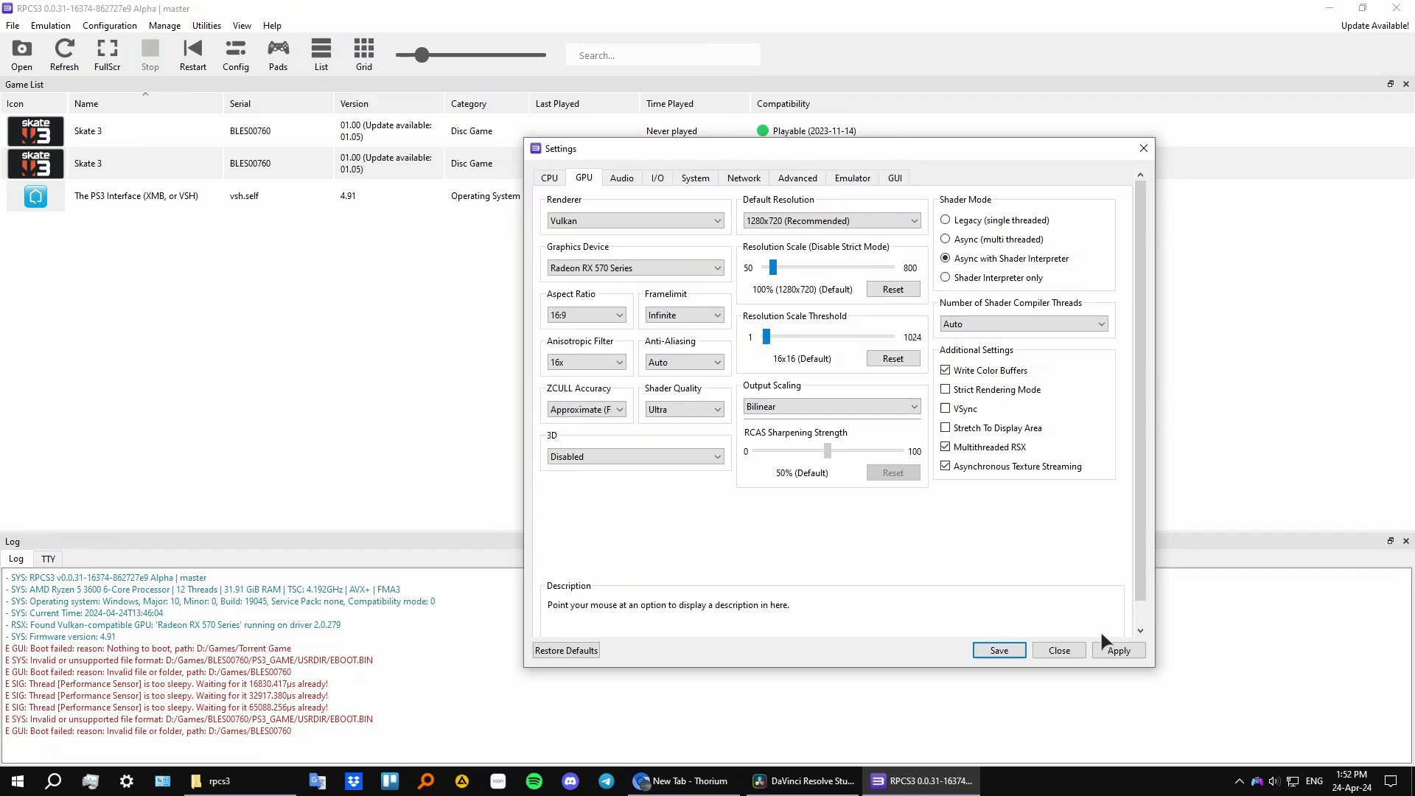
{"action": "left_click", "coordinate": [995, 650]}
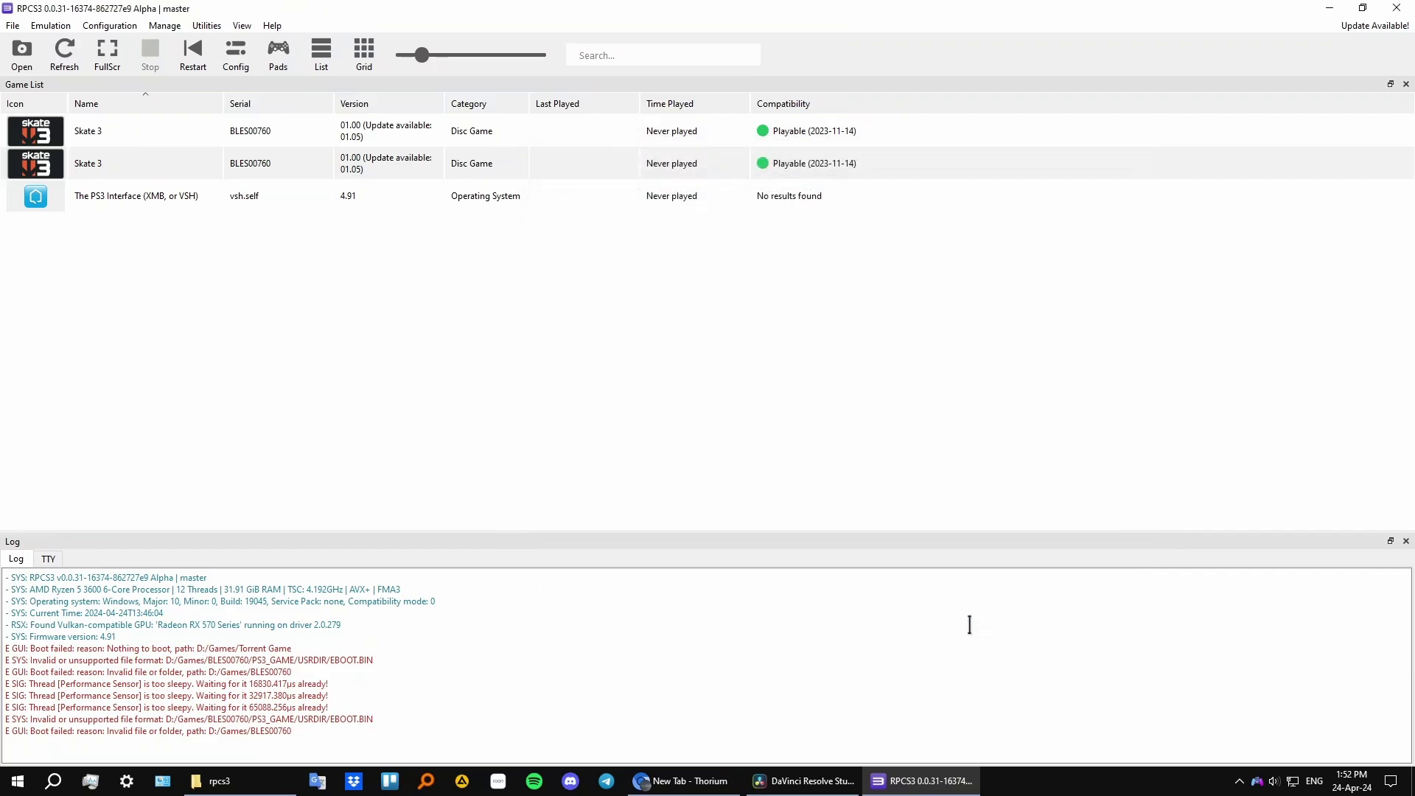
- Open the gamepad settings and examine Player 1's button mappings, stick values and vibration options
{"action": "left_click", "coordinate": [282, 57]}
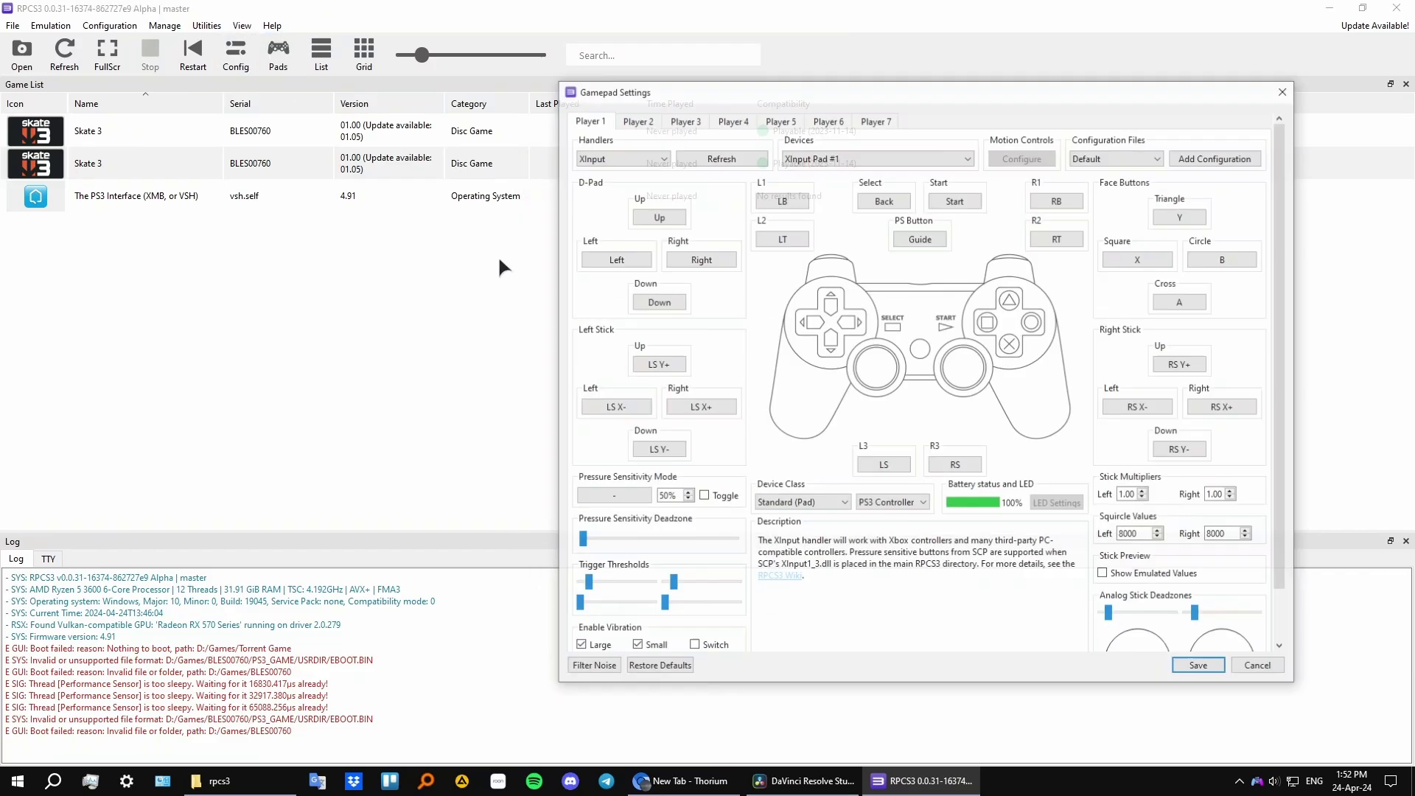
{"action": "left_click_drag", "start_coordinate": [951, 92], "coordinate": [719, 82]}
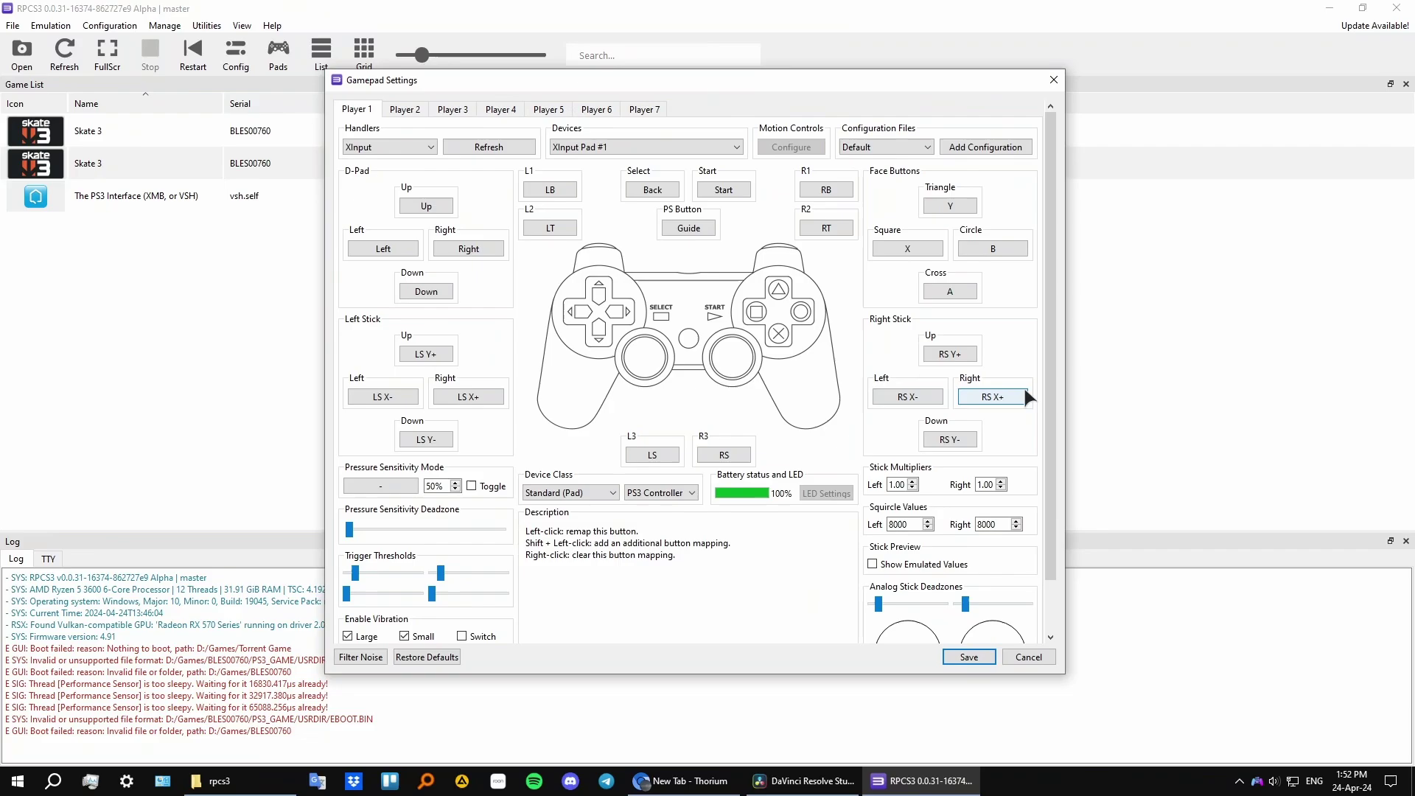
{"action": "scroll", "coordinate": [1052, 471], "scroll_direction": "down", "scroll_amount": 2}
{"action": "scroll", "coordinate": [1052, 495], "scroll_direction": "down", "scroll_amount": 1}
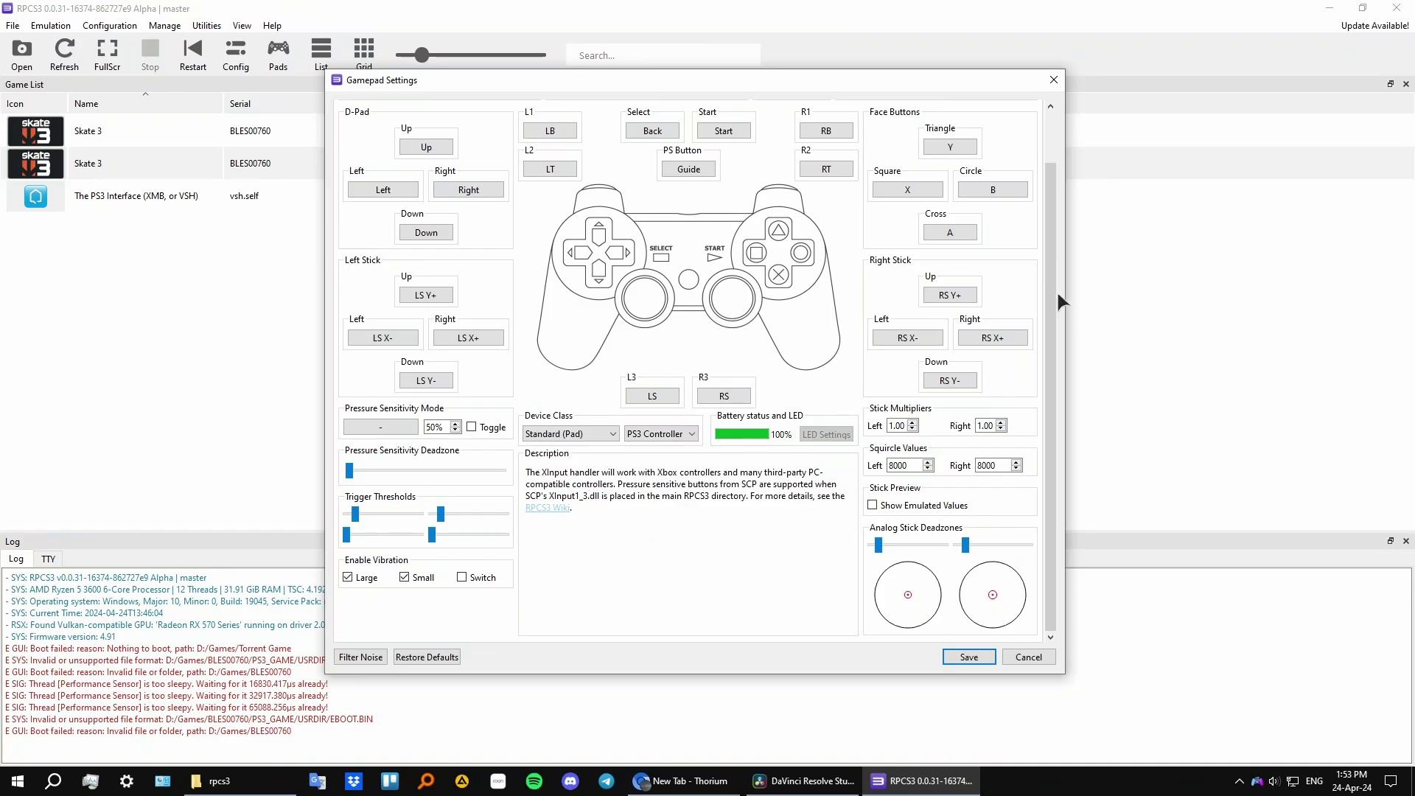
{"action": "left_click_drag", "start_coordinate": [1054, 290], "coordinate": [1069, 174]}
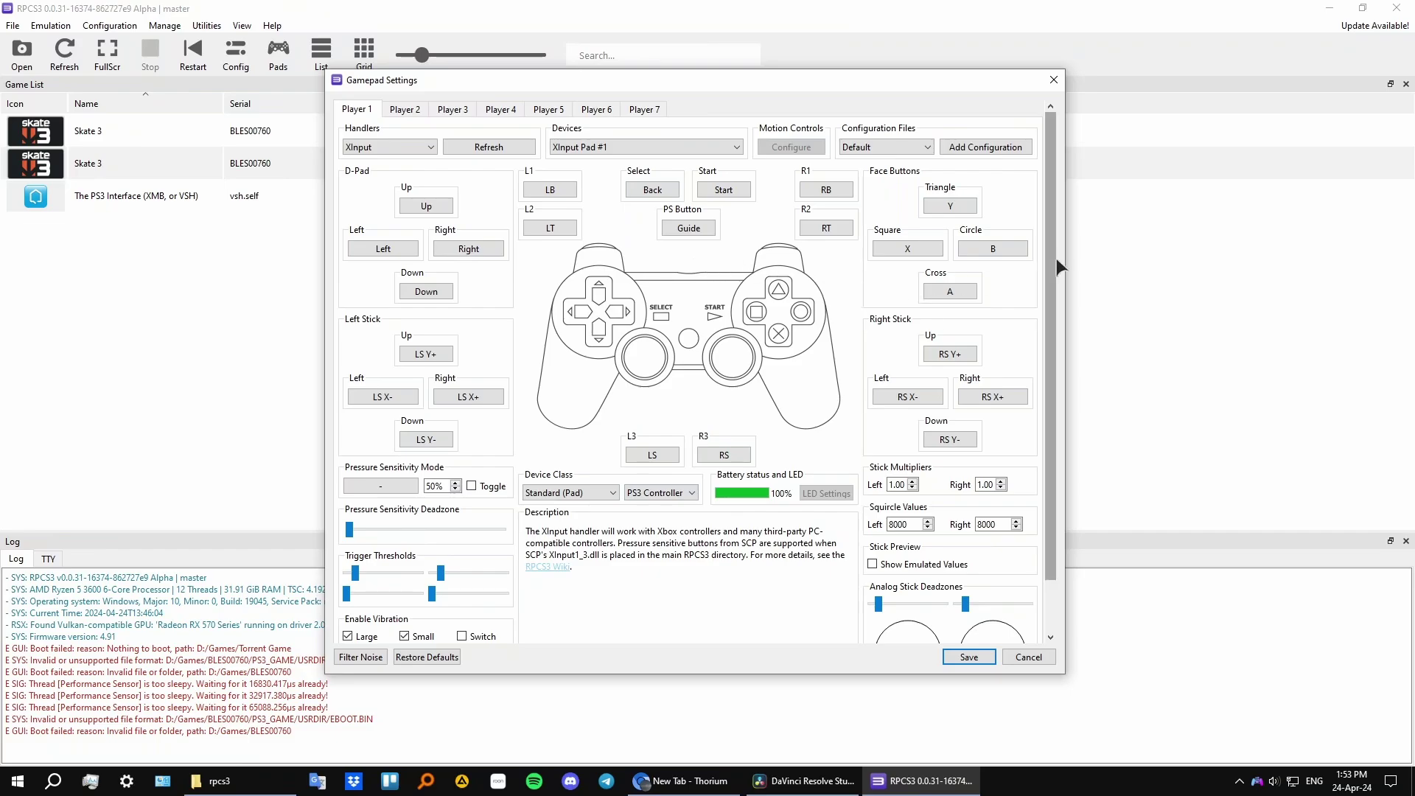
{"action": "left_click_drag", "start_coordinate": [1055, 258], "coordinate": [1045, 212]}
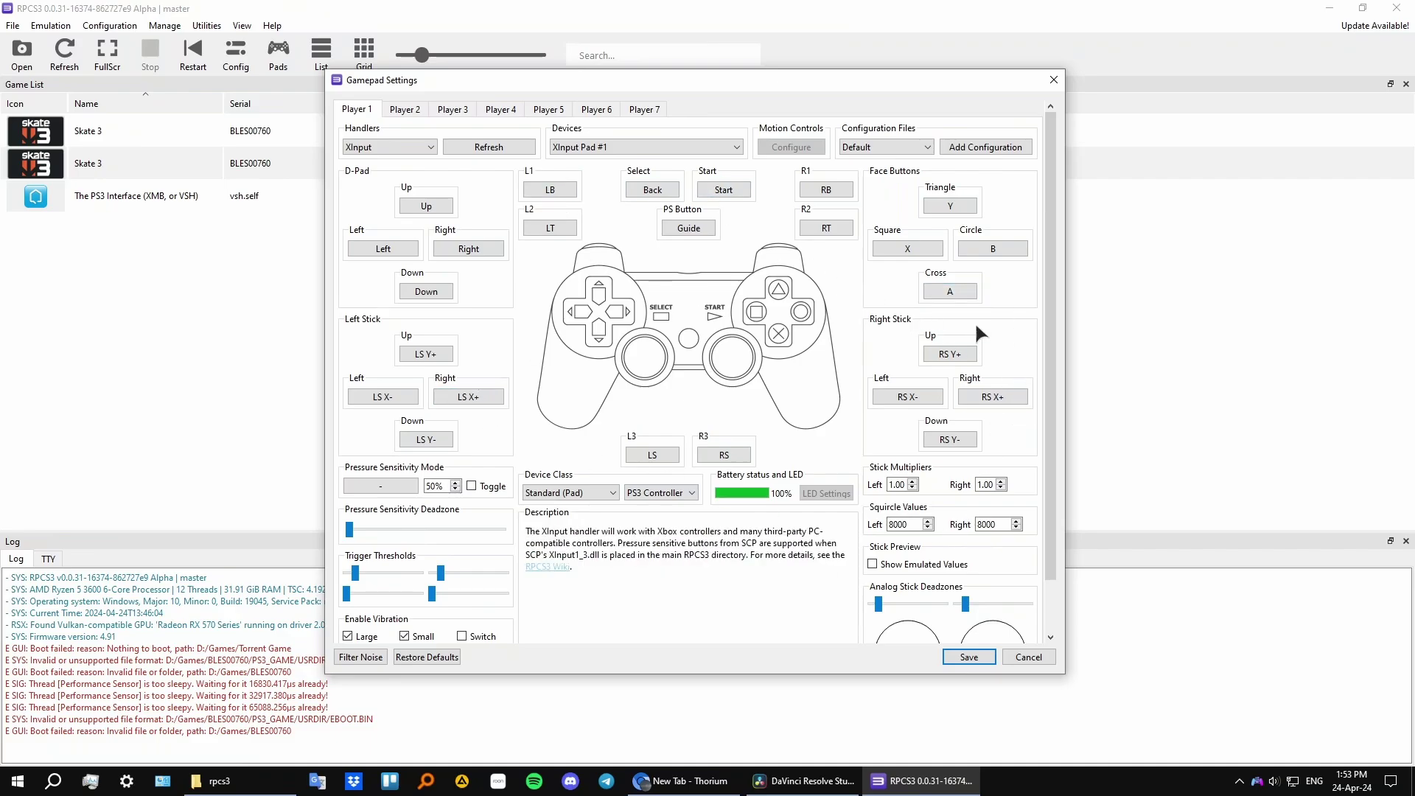
- Check that Player 1's device class is Standard (Pad) with PS3 Controller, and save the gamepad settings
{"action": "scroll", "coordinate": [1050, 383], "scroll_direction": "down", "scroll_amount": 2}
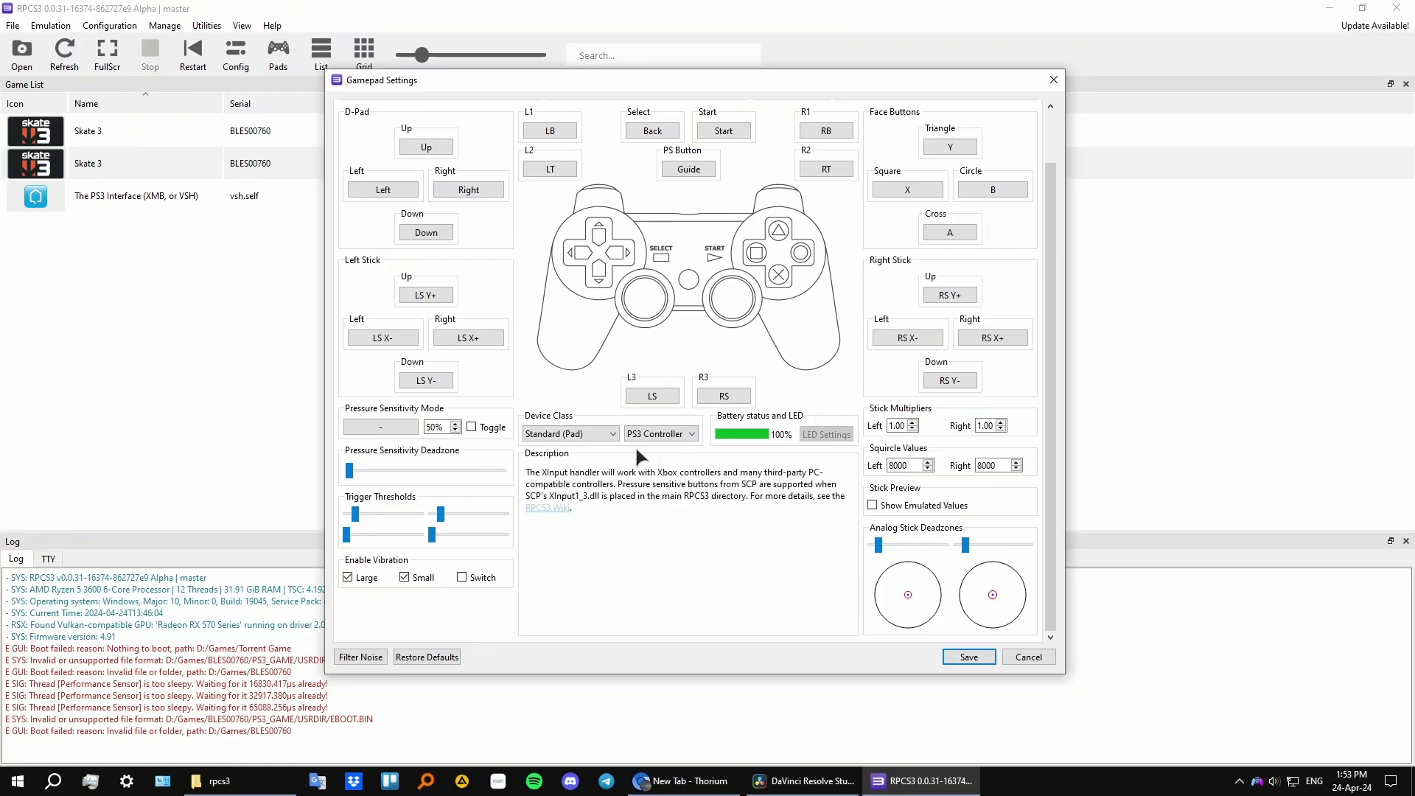
{"action": "left_click", "coordinate": [576, 432]}
{"action": "left_click", "coordinate": [575, 434]}
{"action": "left_click", "coordinate": [656, 435]}
{"action": "left_click", "coordinate": [733, 501]}
{"action": "left_click", "coordinate": [969, 657]}
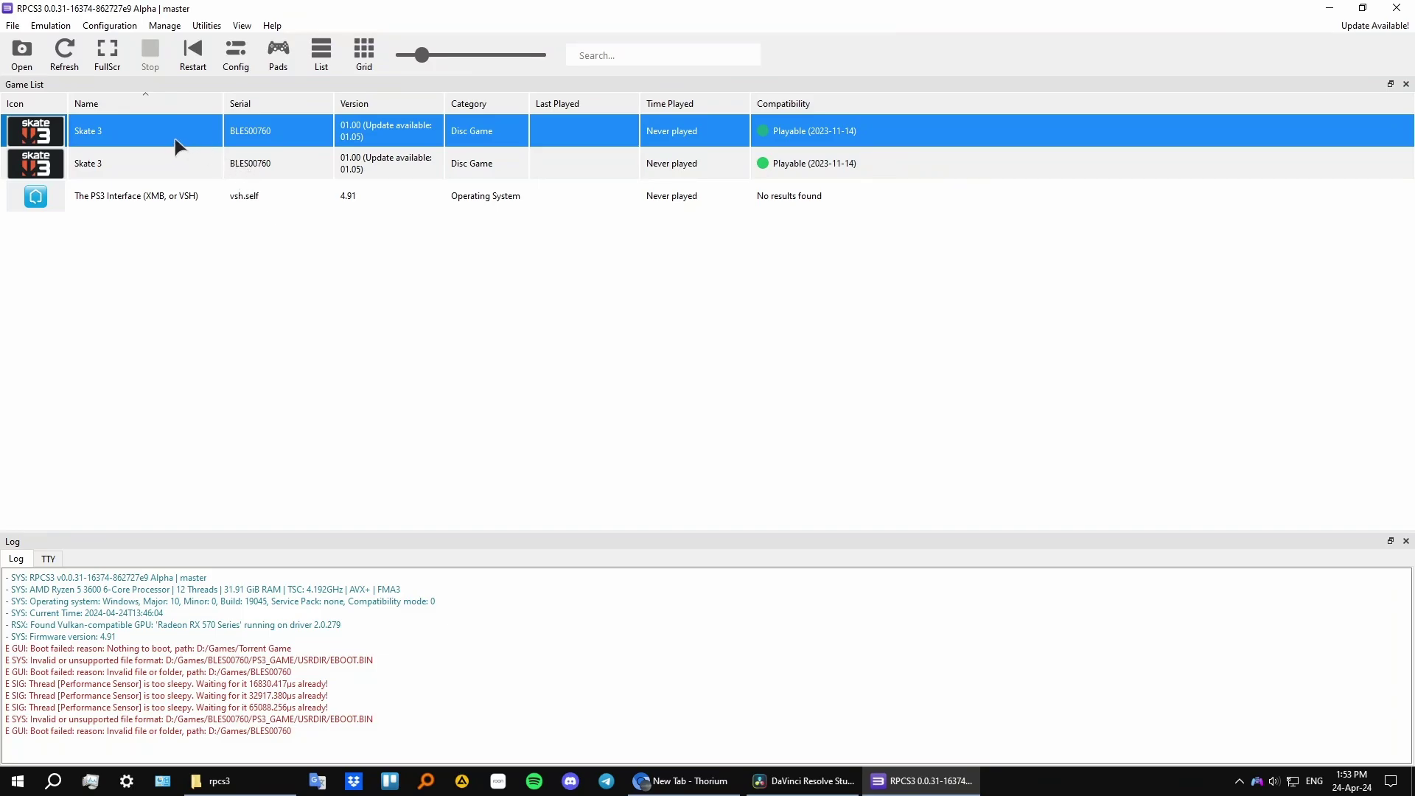
- Open the patch manager for the first Skate 3 entry and update the patch file to the latest version
{"action": "right_click", "coordinate": [374, 126]}
{"action": "left_click", "coordinate": [444, 243]}
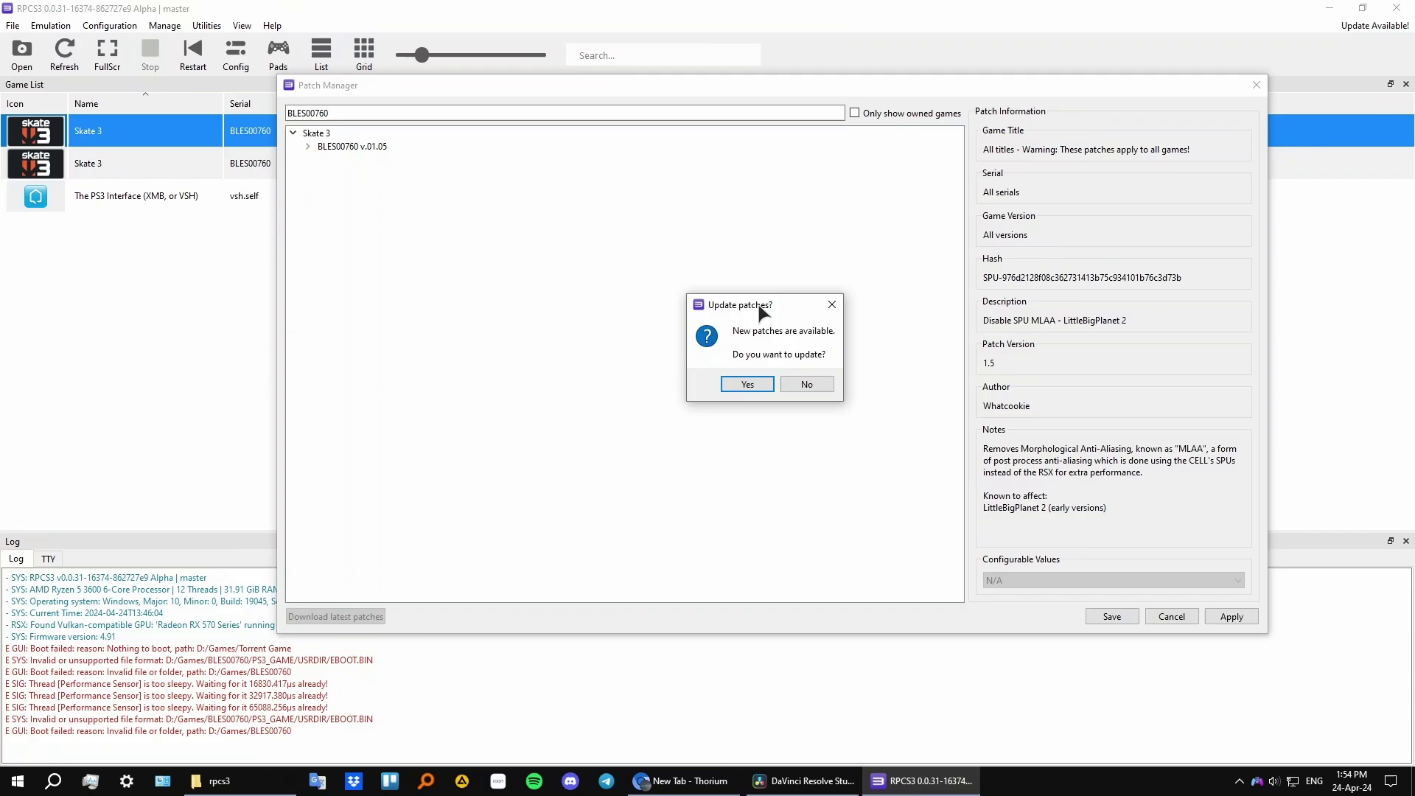
{"action": "left_click", "coordinate": [747, 384]}
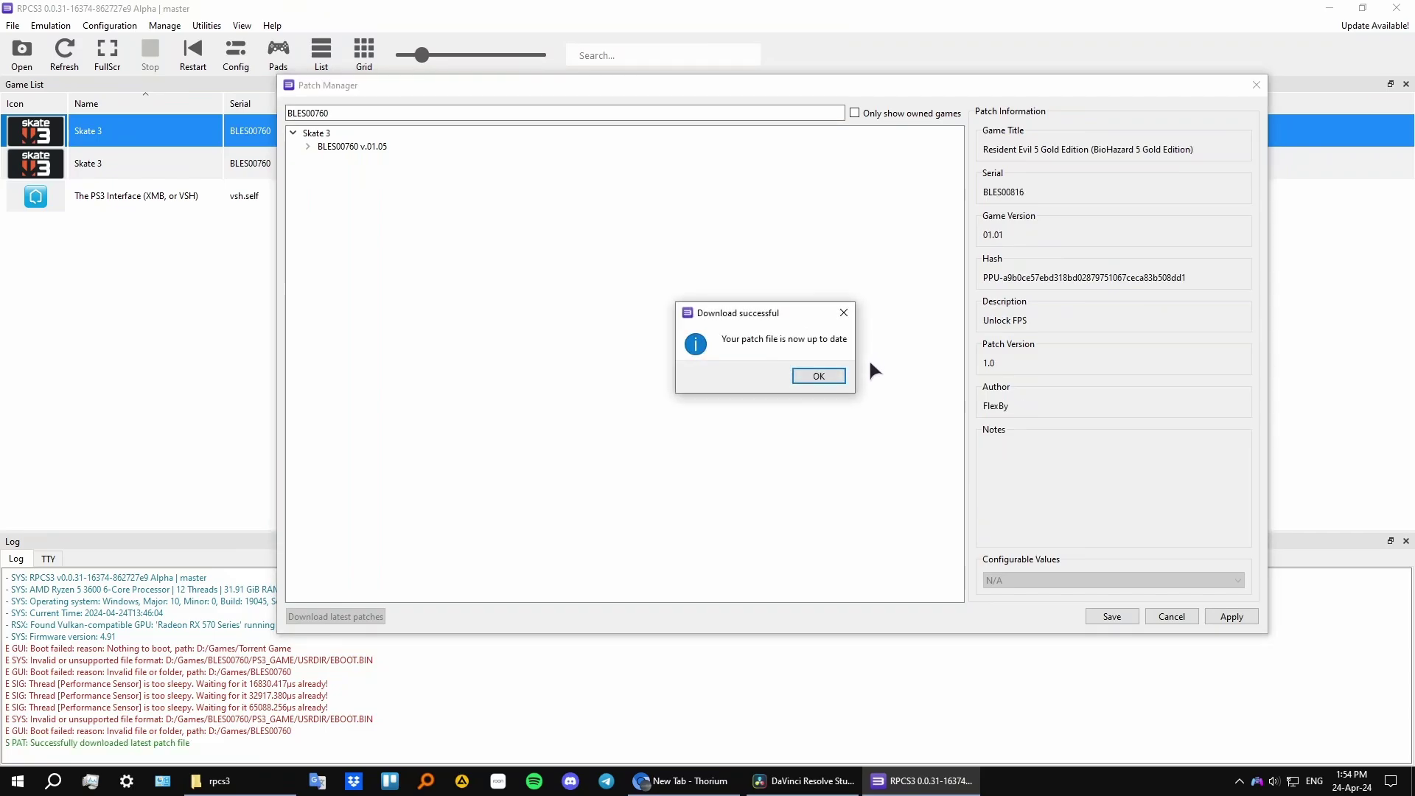
{"action": "left_click", "coordinate": [818, 377]}
- Enable only the 60 FPS patch under BLES00760 v.01.05, reviewing the notes of the other patches, and save the patch selection
{"action": "left_click", "coordinate": [307, 146]}
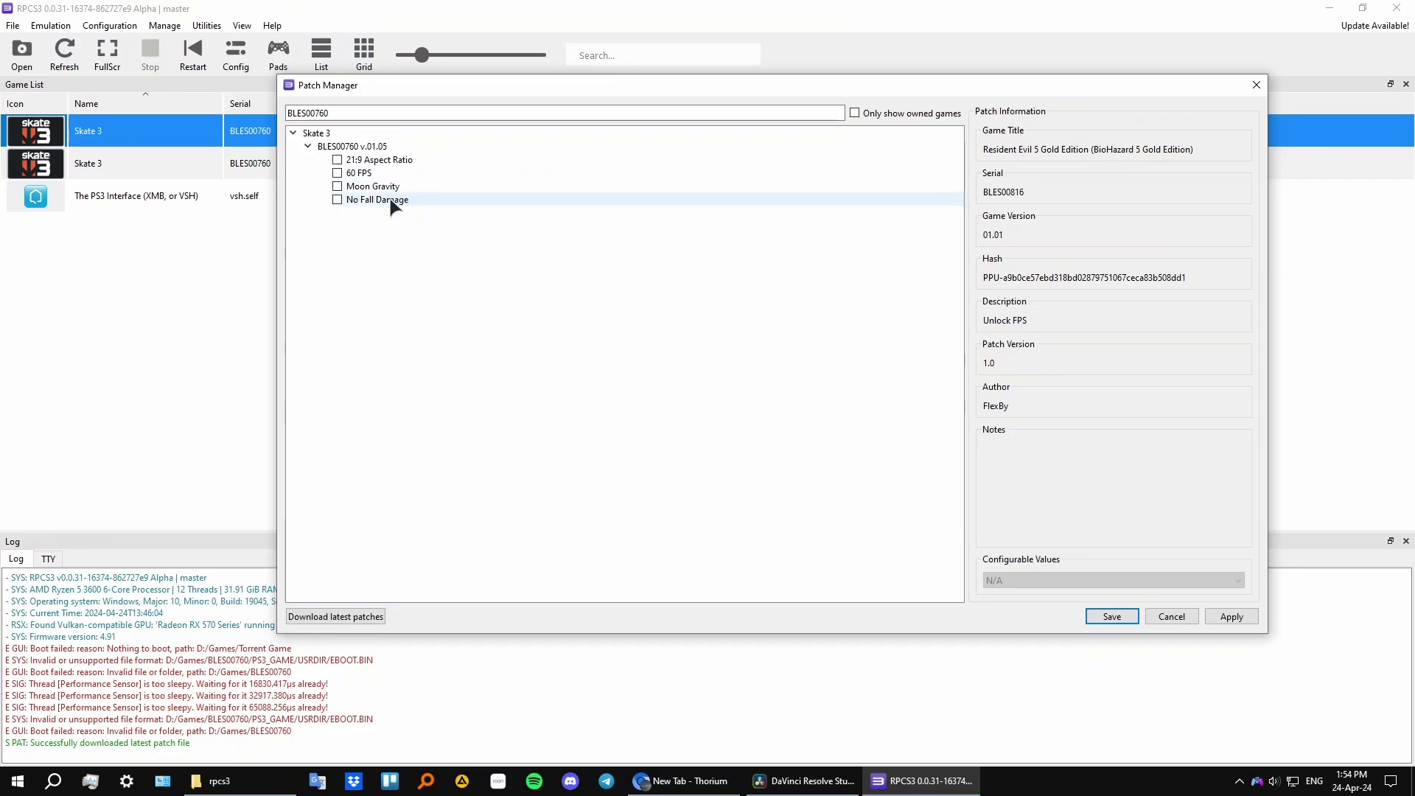
{"action": "left_click", "coordinate": [336, 172]}
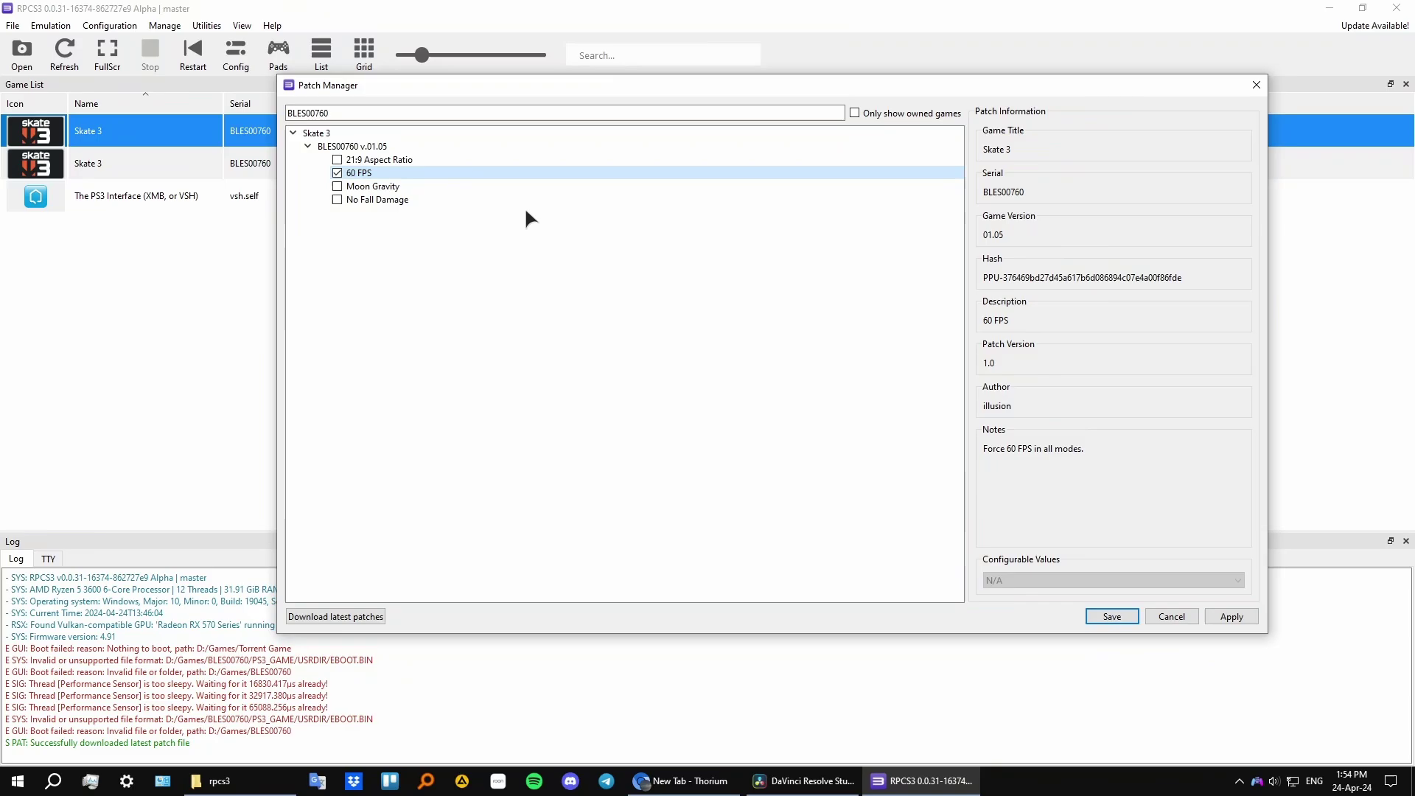
{"action": "left_click", "coordinate": [404, 199]}
{"action": "left_click", "coordinate": [396, 160]}
{"action": "left_click", "coordinate": [395, 201]}
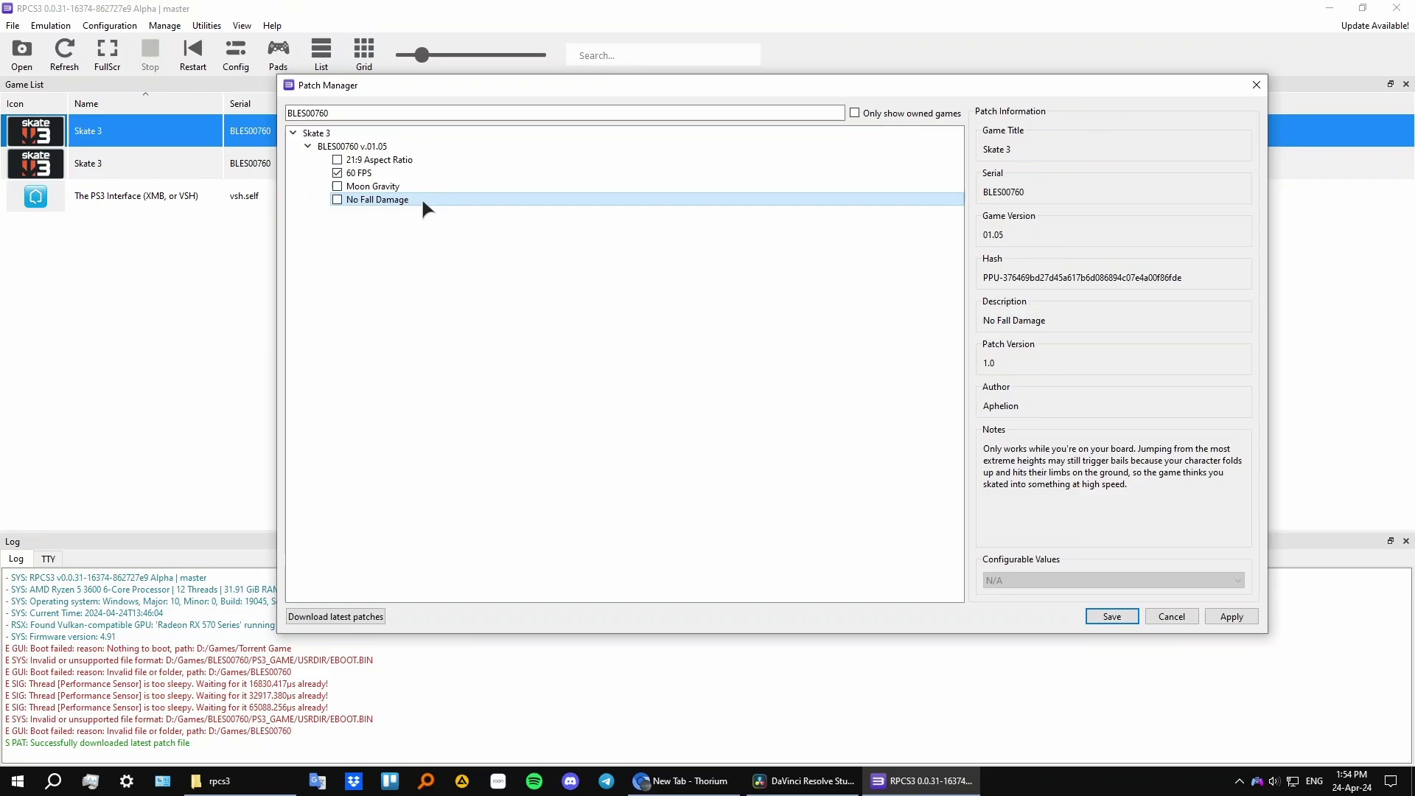
{"action": "left_click", "coordinate": [398, 187]}
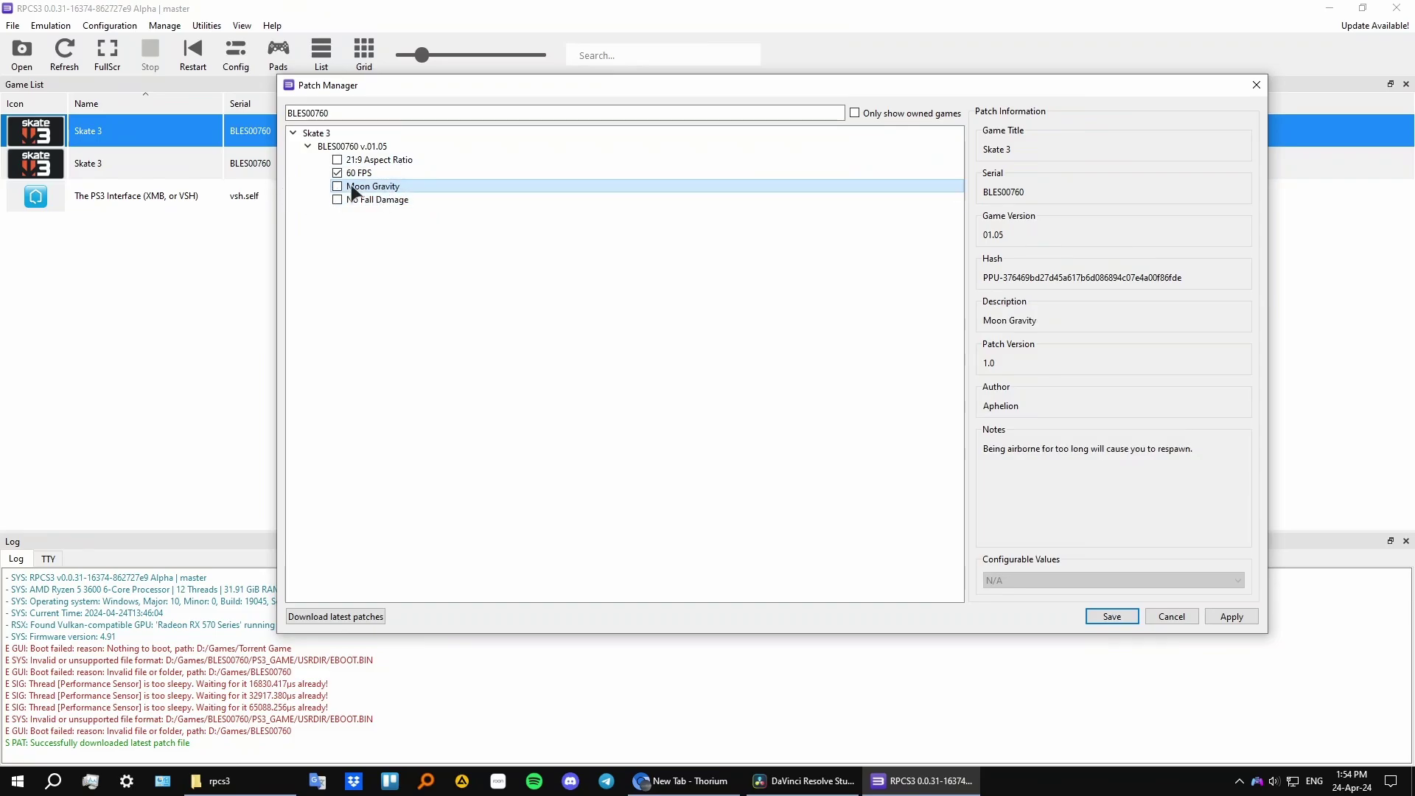
{"action": "left_click", "coordinate": [372, 161]}
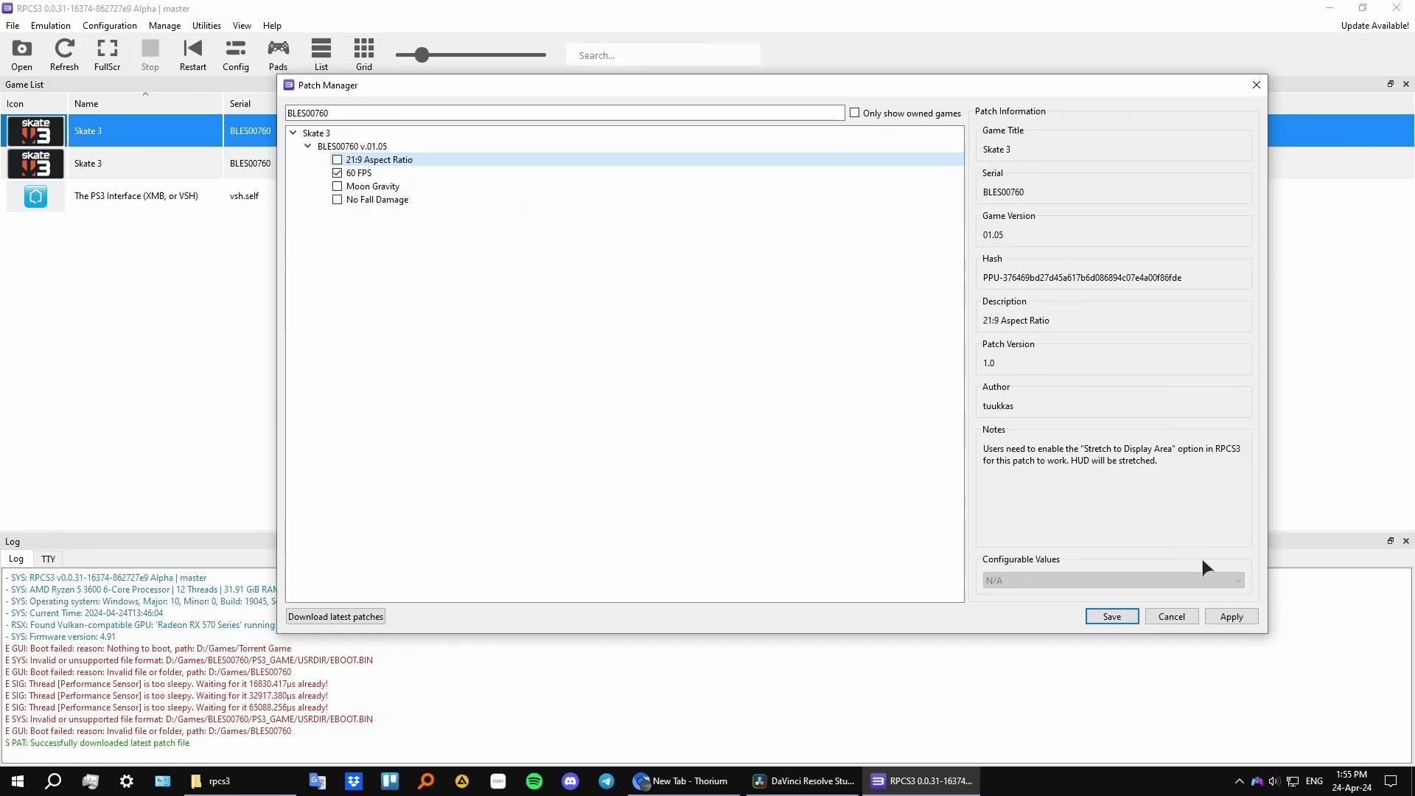
{"action": "left_click", "coordinate": [1110, 617]}
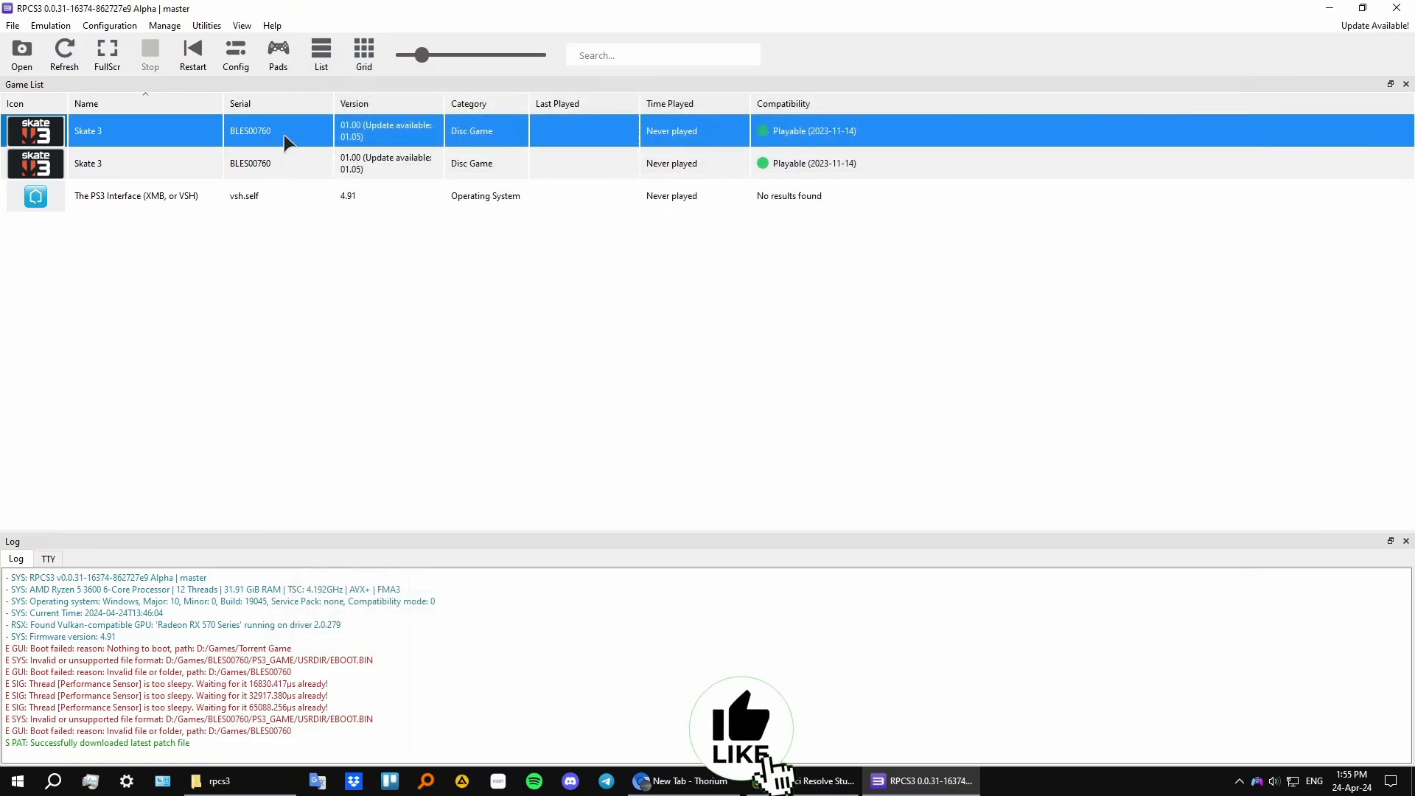